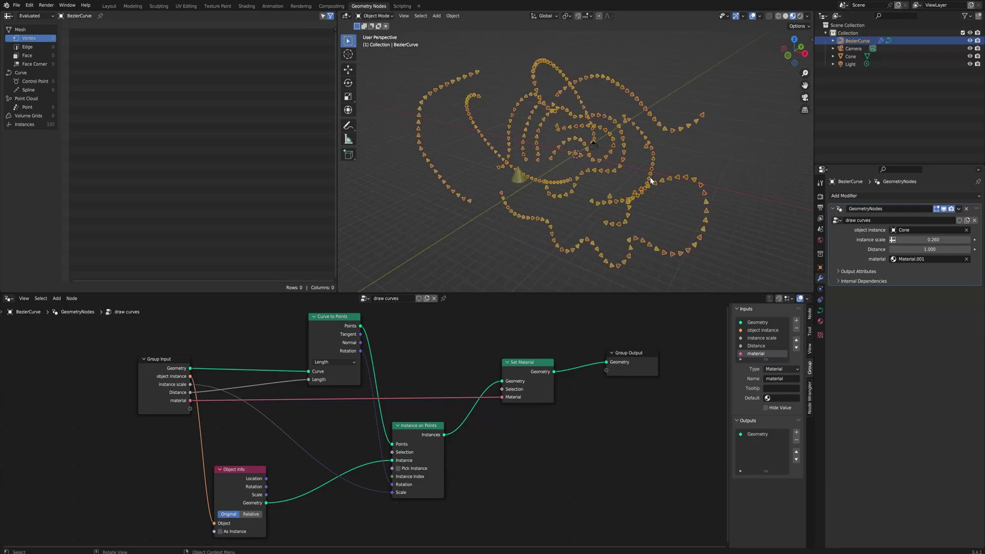
In Edit Mode, draw a new freehand curve stroke across the top of the scene
key(Tab)
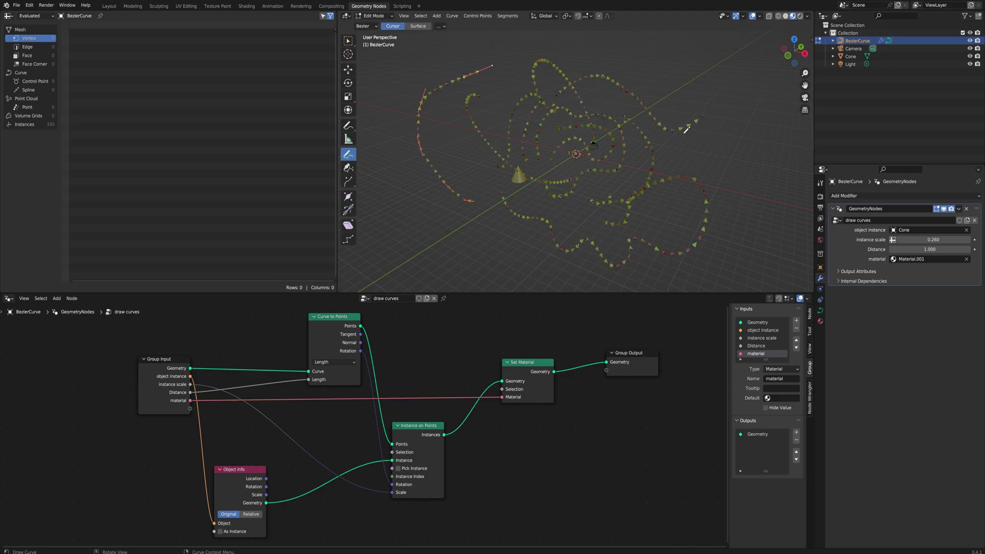
mouse_move(529, 55)
mouse_down()
mouse_move(562, 44)
mouse_move(725, 87)
mouse_up()
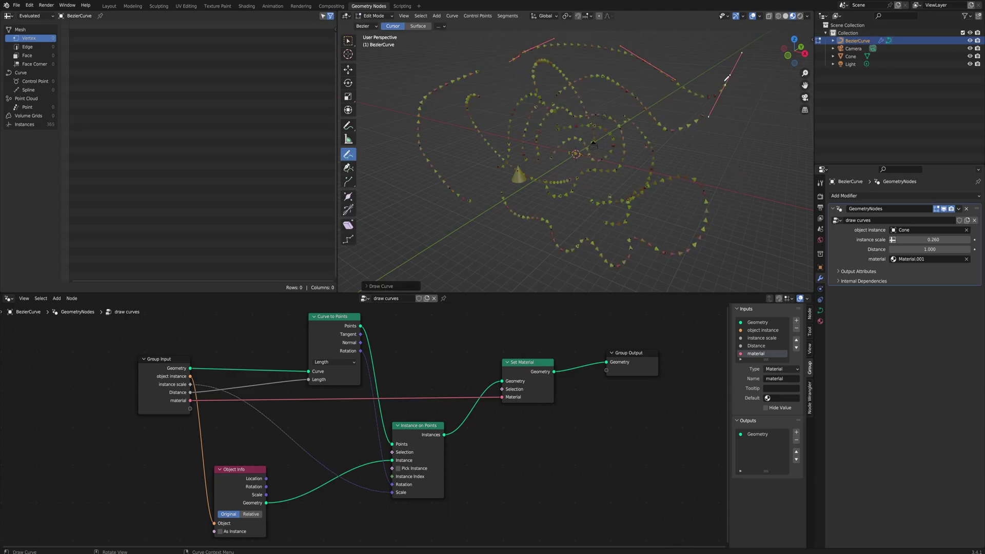
mouse_move(727, 78)
middle_down()
mouse_move(687, 105)
mouse_move(703, 91)
mouse_move(727, 92)
middle_up()
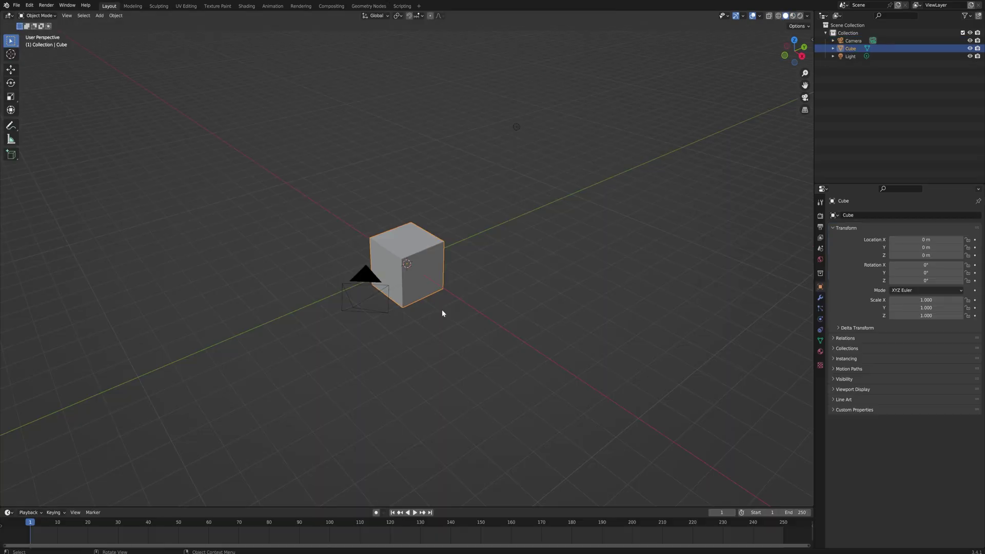
Delete the default cube, add a Bezier curve at the origin, and go to Geometry Nodes
middle_drag(454, 312, 485, 290)
key(Delete)
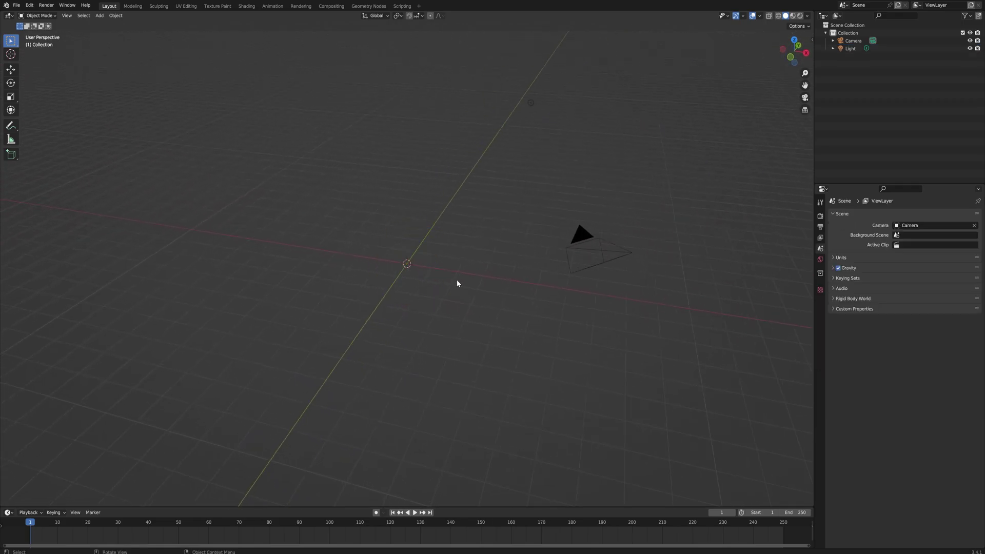
key(shift+a)
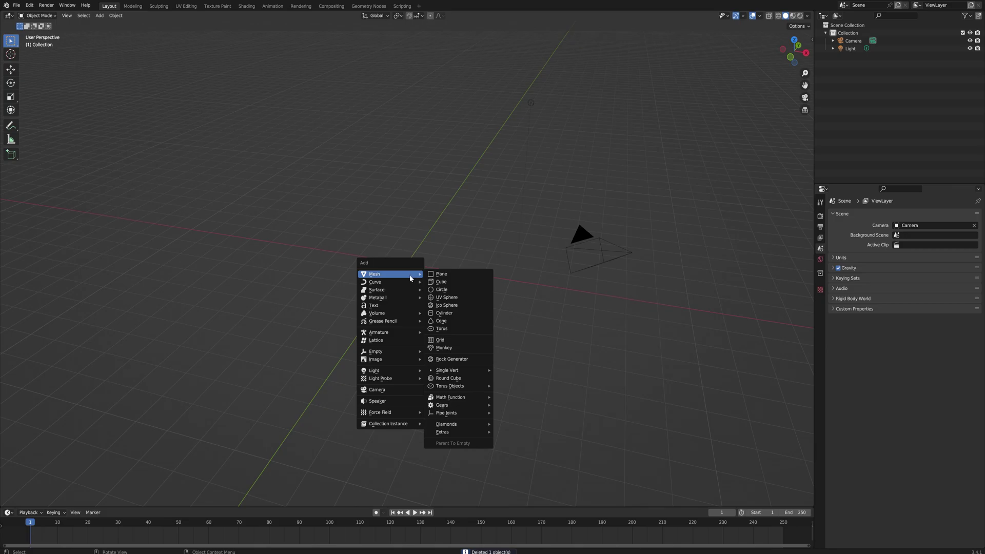
mouse_move(410, 283)
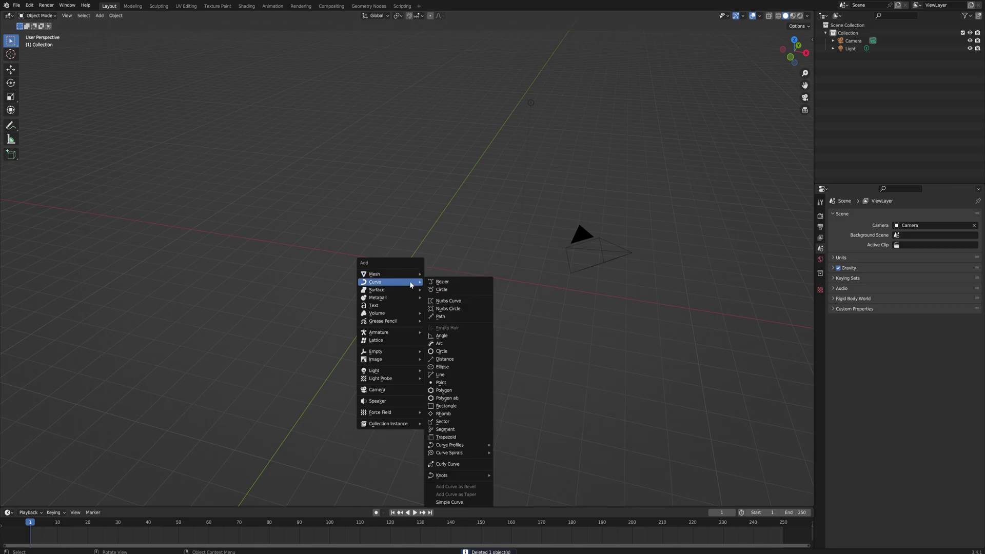
click(454, 283)
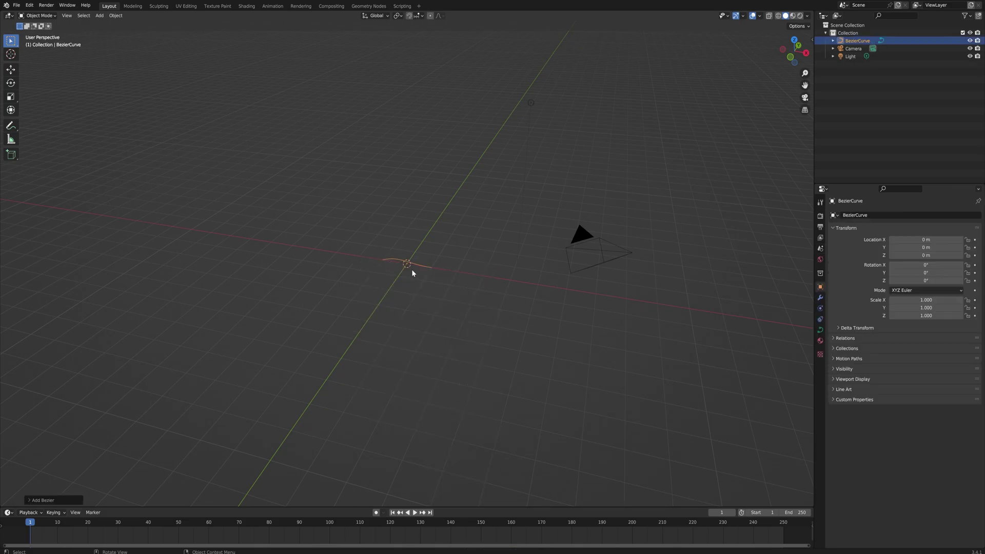
click(375, 7)
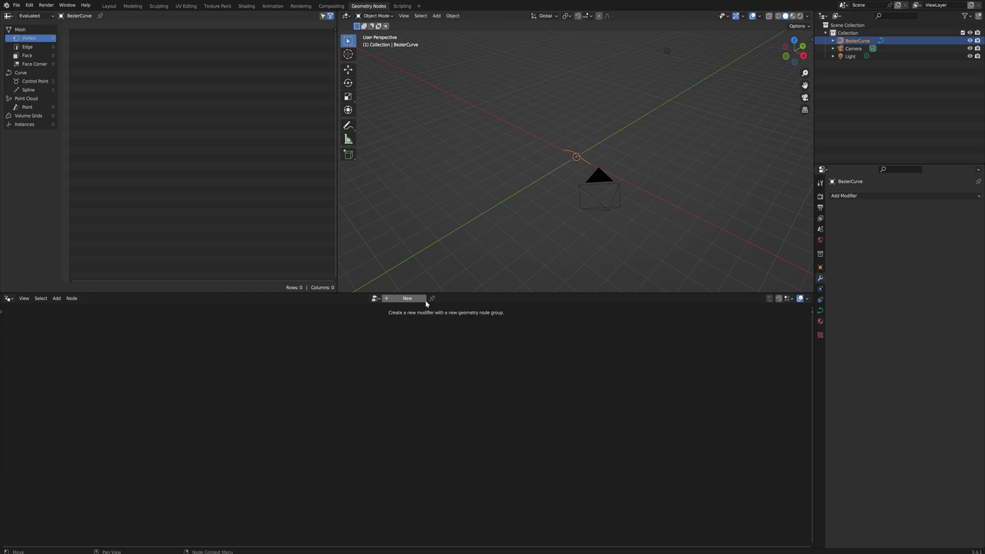
Create a new geometry nodes group and name it DrawLines
click(402, 300)
click(406, 298)
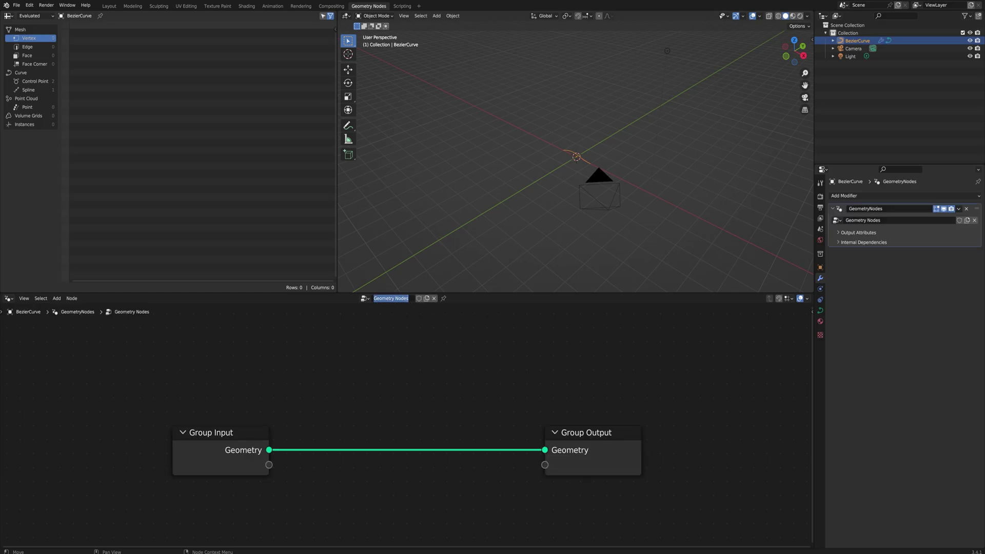
text(DrawLines)
key(Return)
Spread Group Input and Group Output further apart in the node editor
scroll(521, 344, down, 3)
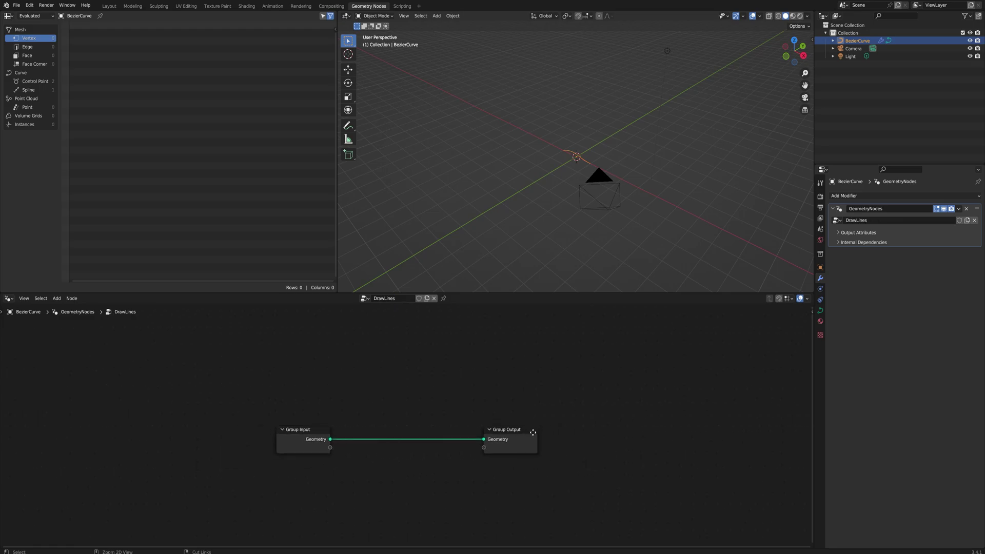
drag(516, 431, 700, 430)
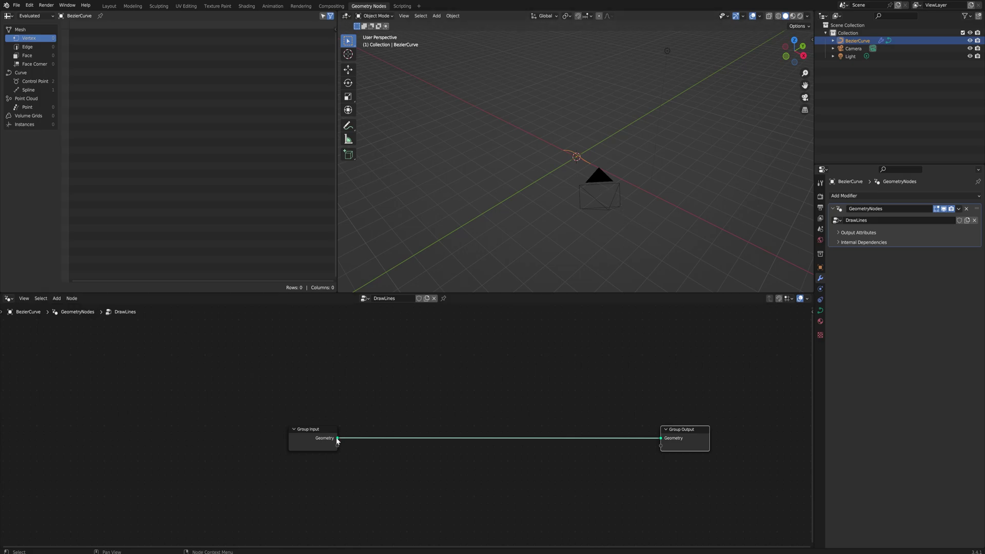
mouse_move(337, 440)
drag(332, 439, 303, 423)
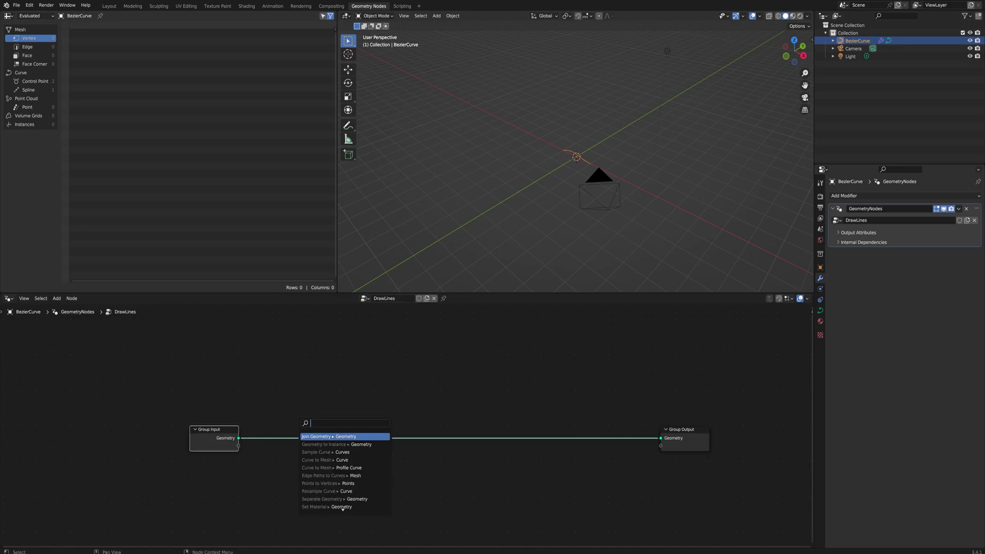
Add a Curve to Points node fed by Group Input's Geometry
text(curc)
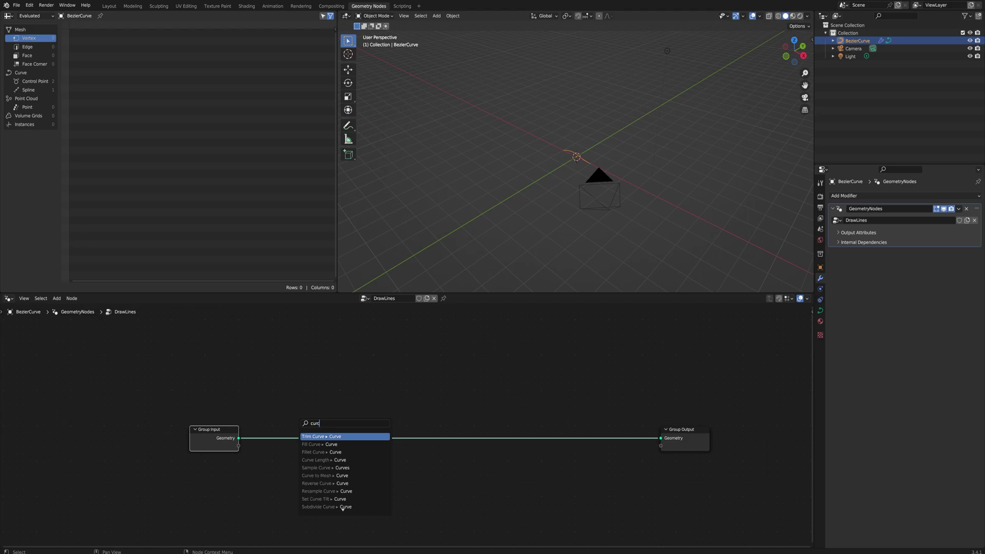
middle_drag(578, 160, 577, 161)
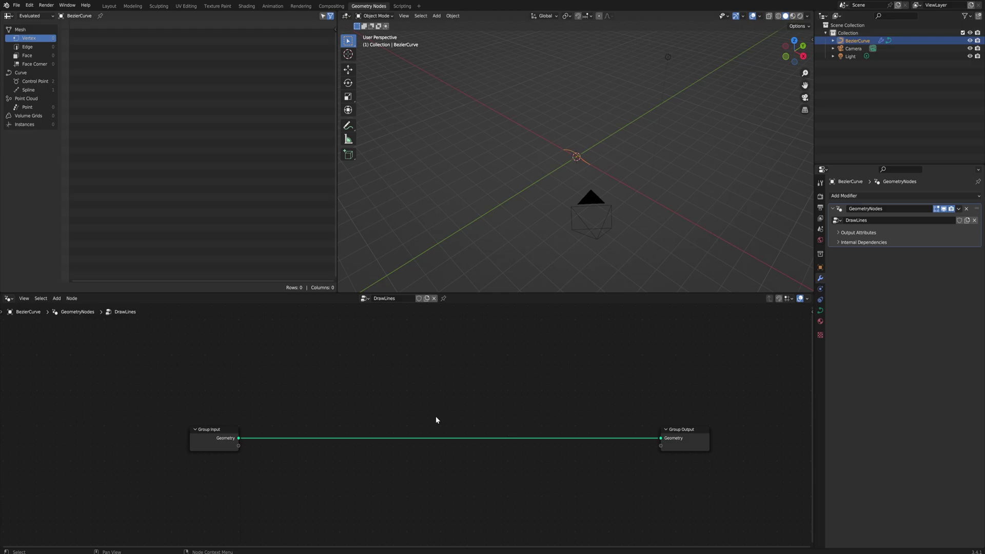
drag(239, 439, 299, 422)
text(curve)
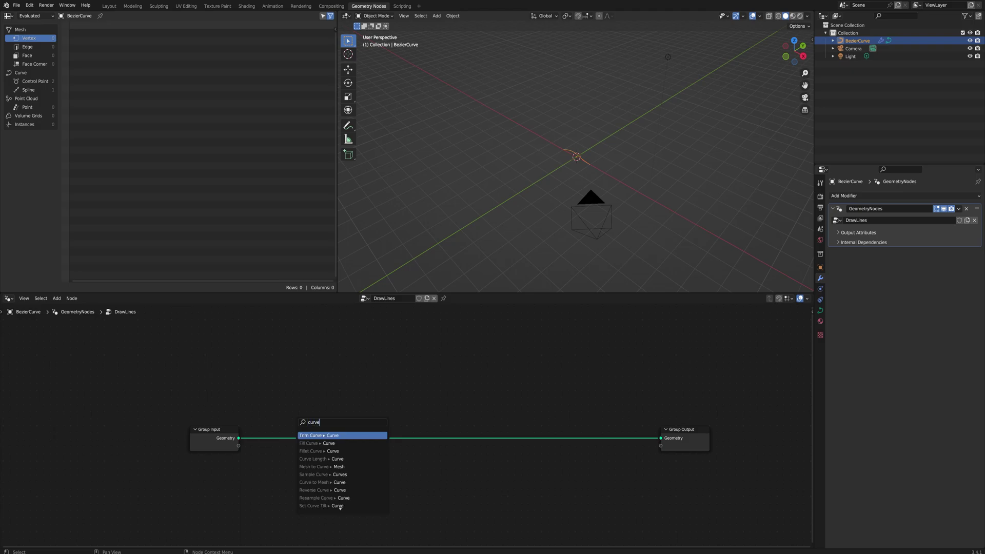
text( to po)
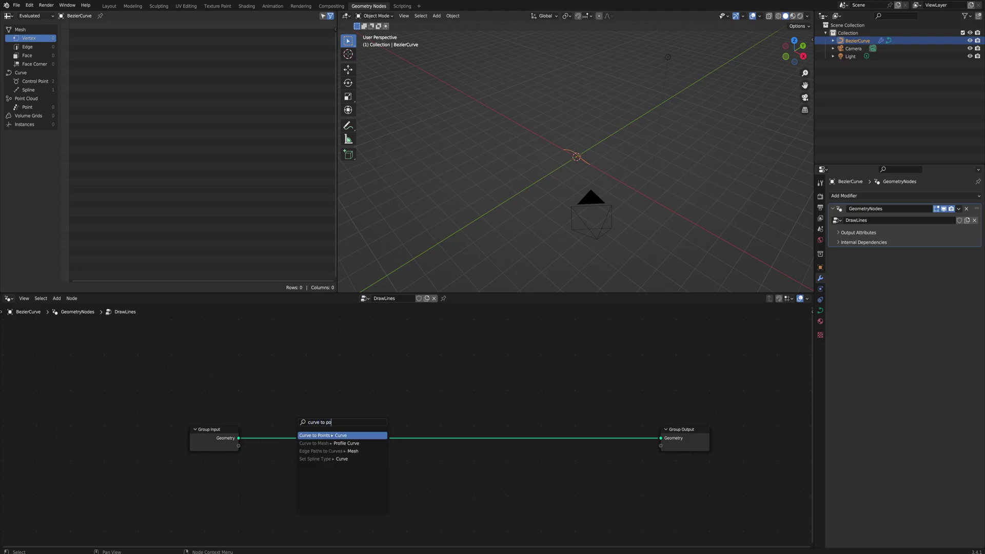
key(Return)
Preview the Curve to Points output through a Viewer node
click(353, 367)
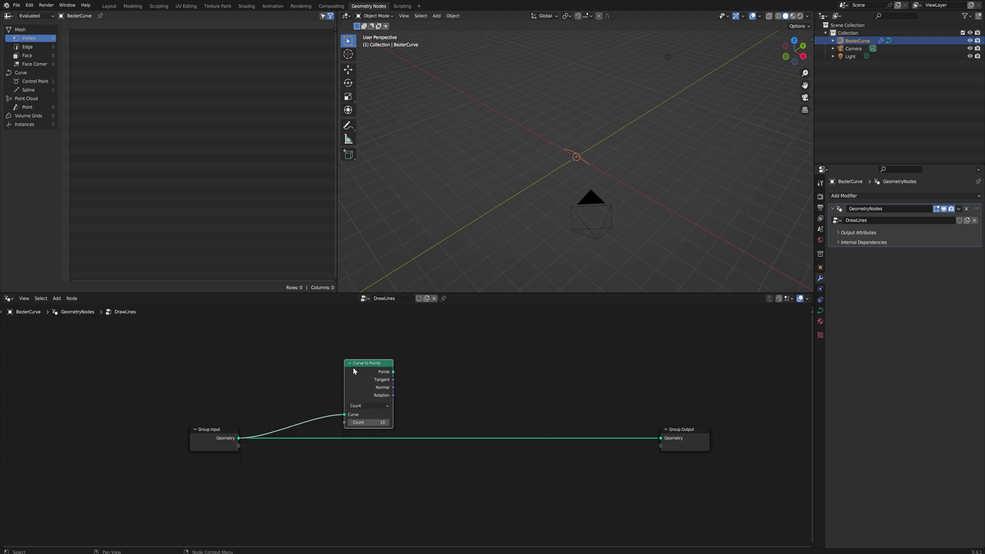
ctrl+shift+click(361, 371)
middle_drag(537, 172, 570, 159)
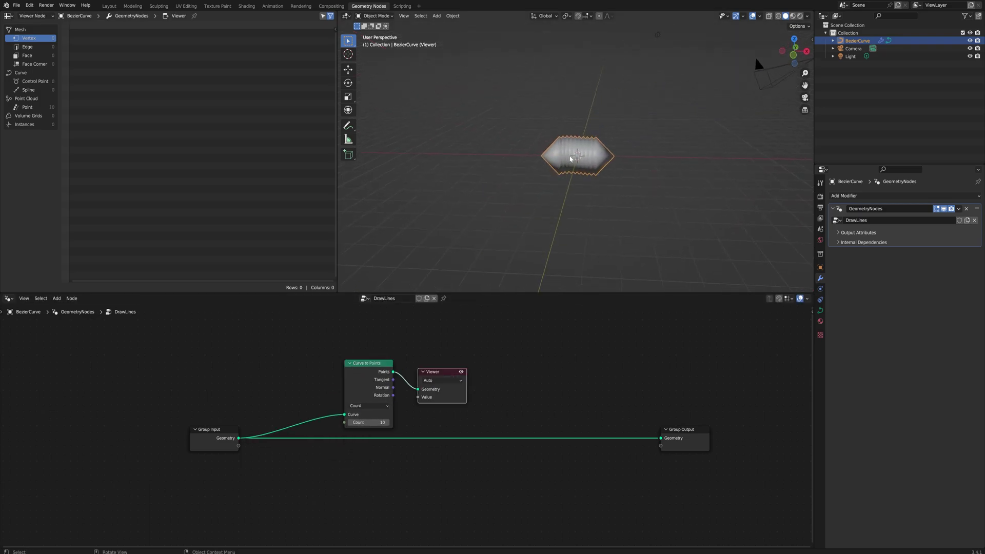
scroll(596, 149, up, 4)
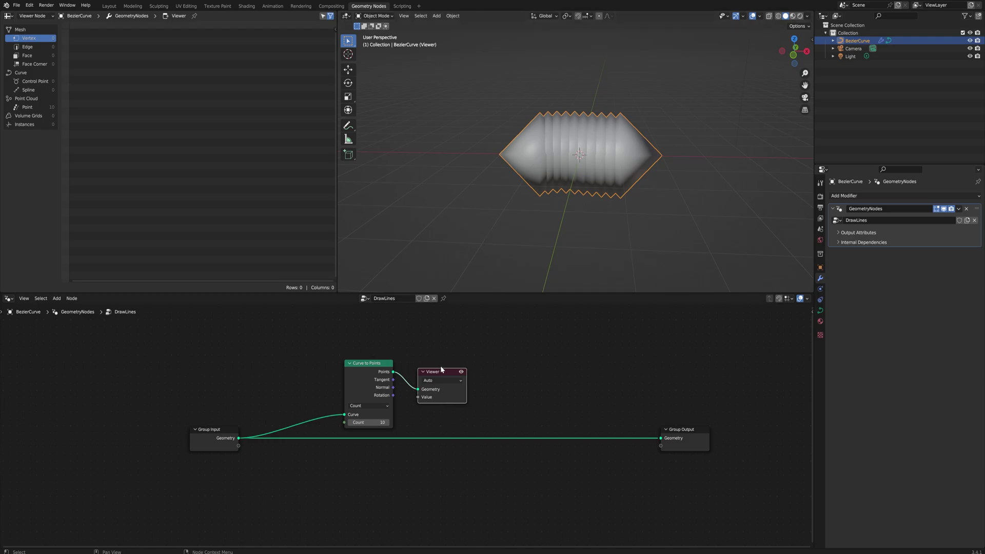
Switch Curve to Points to Length mode at about 0.79 m and move the Viewer aside
click(371, 405)
click(372, 429)
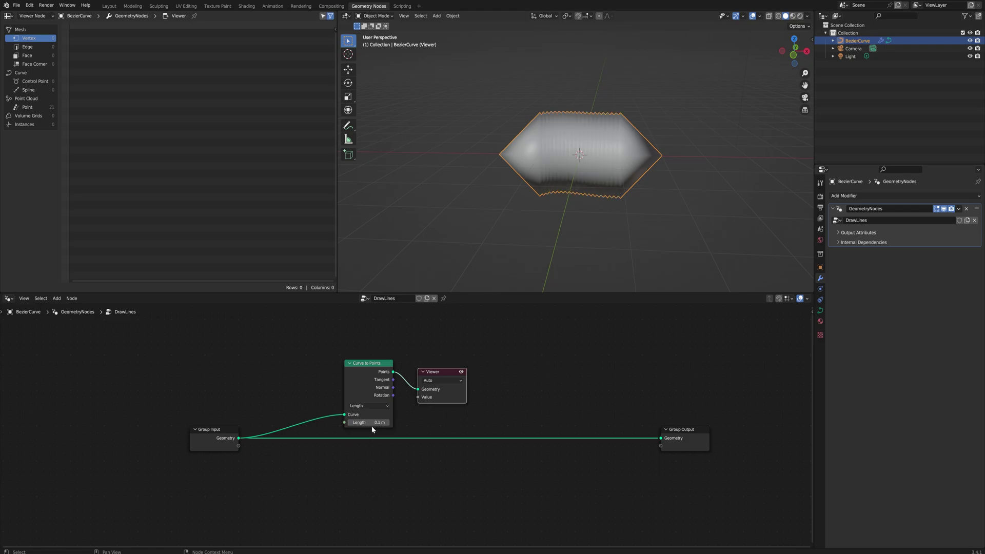
drag(369, 423, 390, 422)
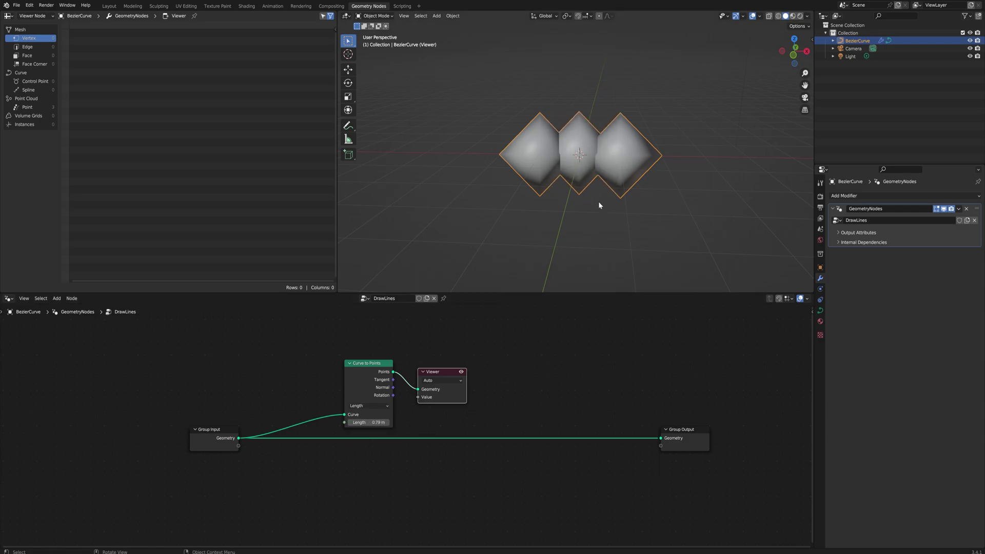
middle_drag(599, 125, 587, 185)
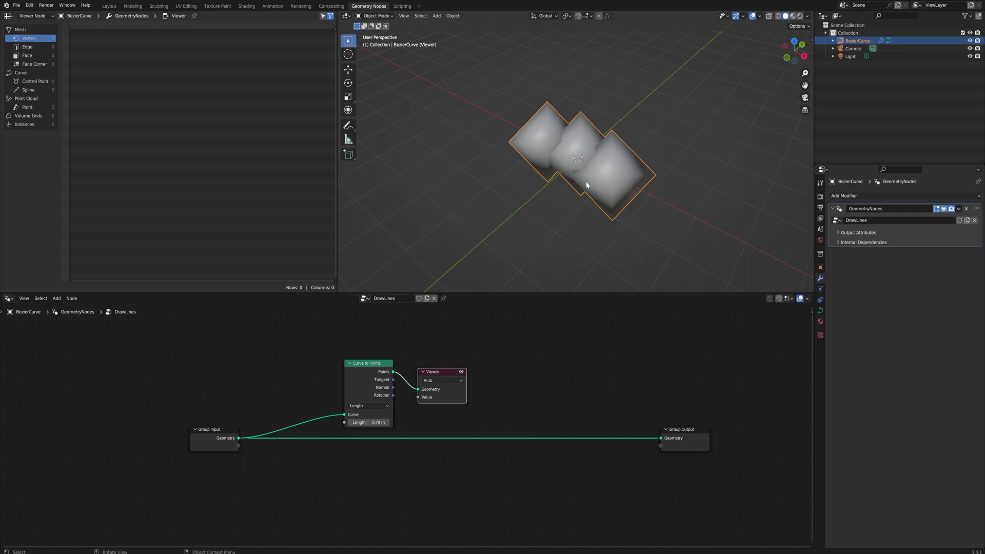
drag(436, 372, 651, 346)
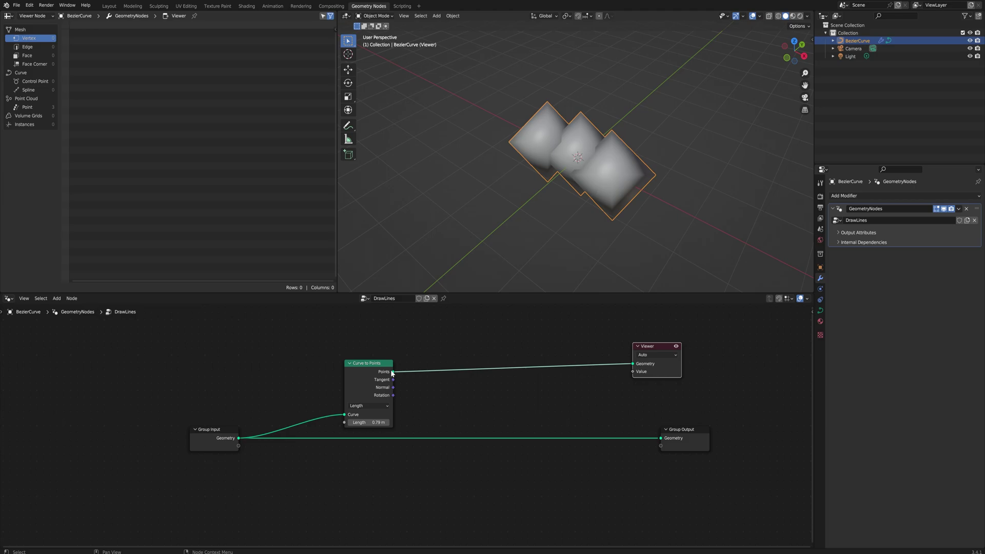
Add an Instance on Points node taking the Points, with curve Rotation linked to its Rotation
drag(392, 373, 467, 401)
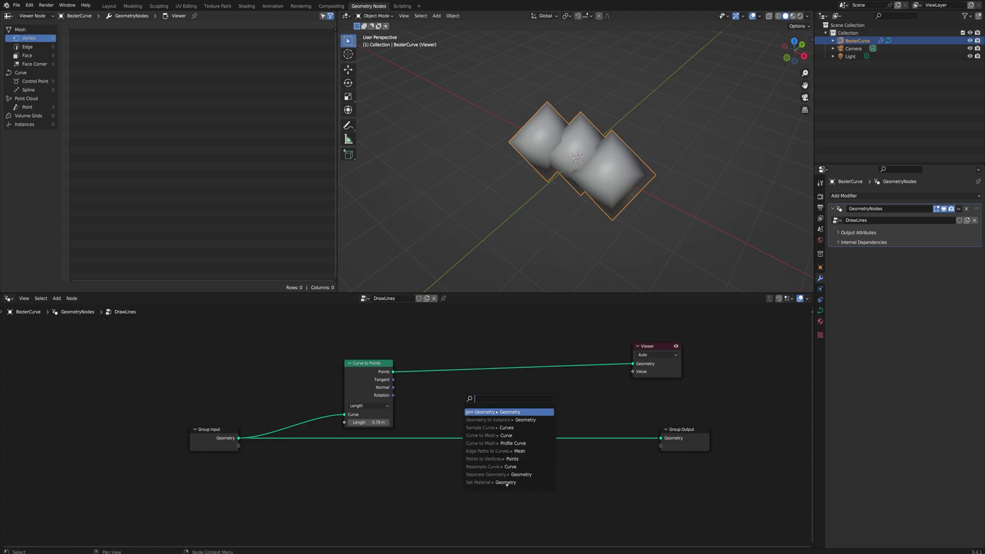
text(instance)
key(Return)
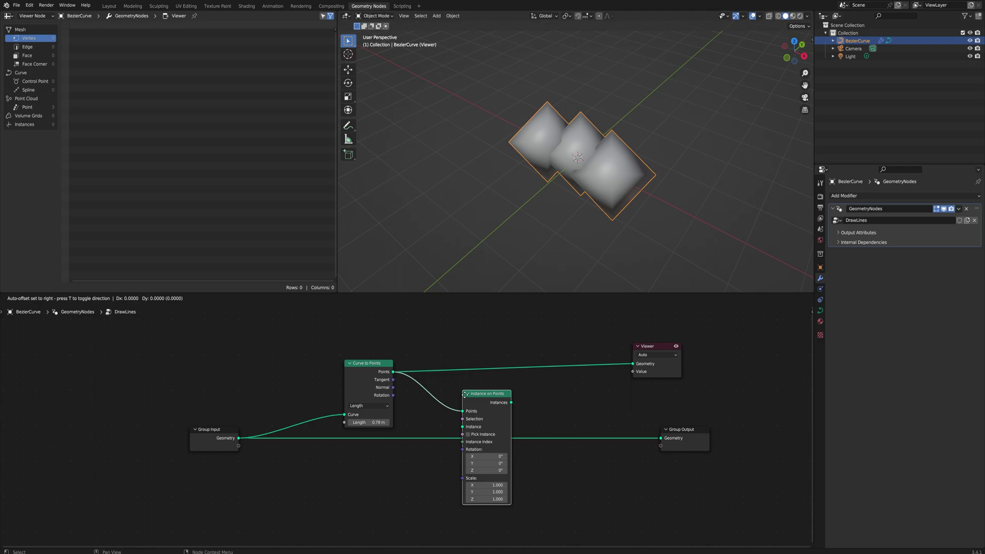
click(470, 405)
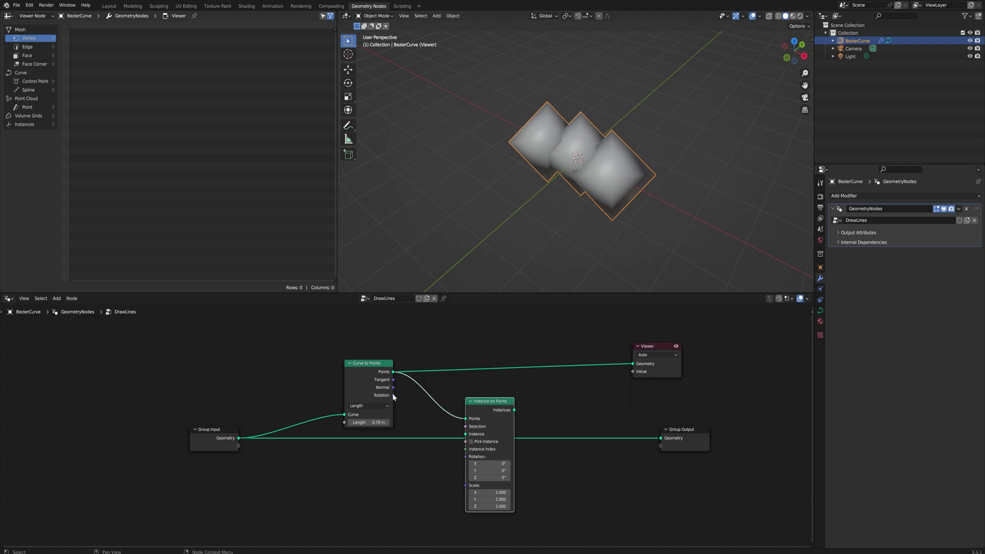
drag(392, 396, 466, 458)
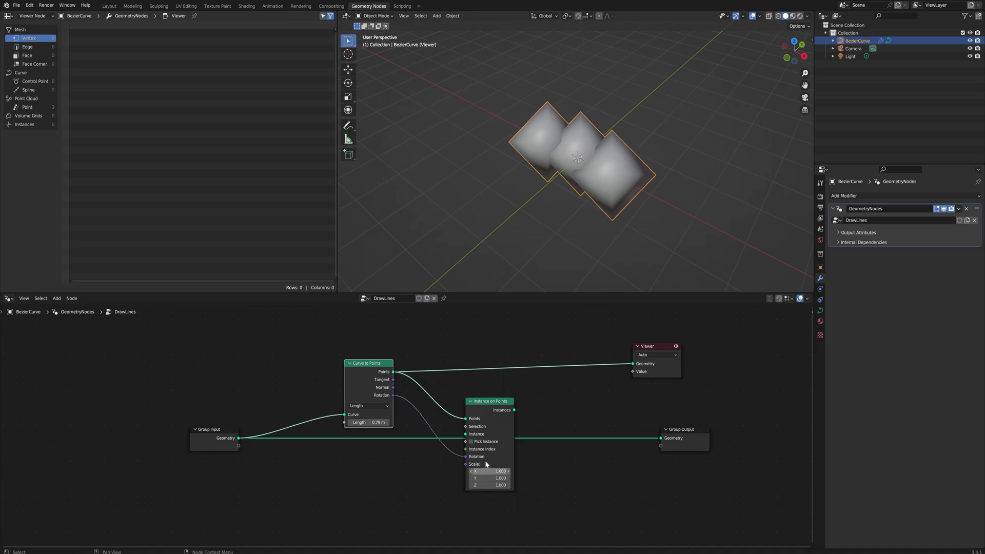
scroll(543, 224, down, 4)
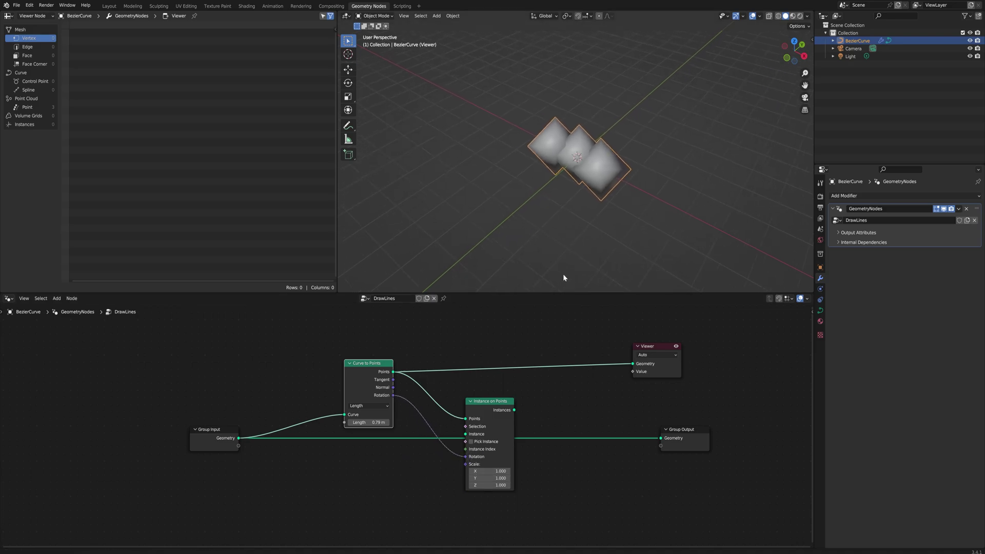
scroll(626, 170, down, 2)
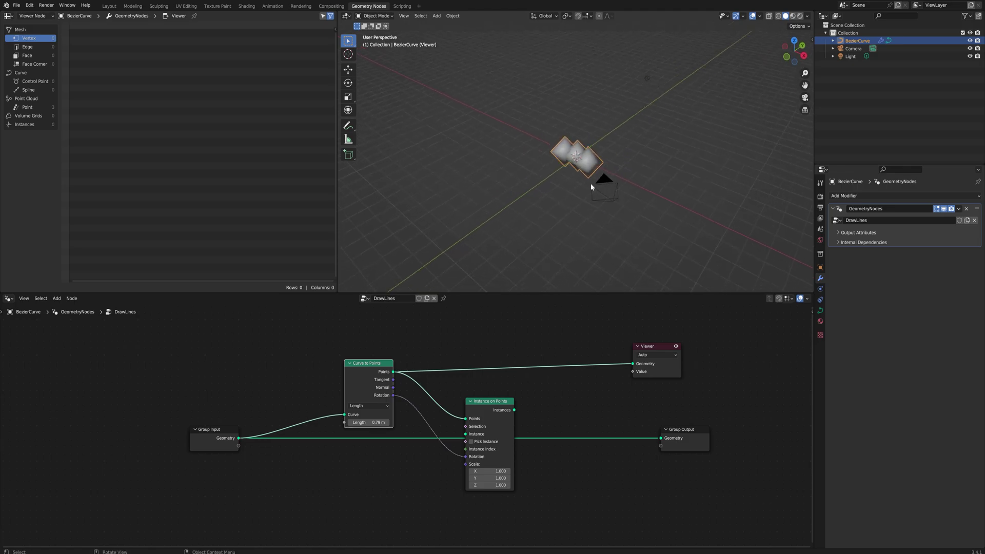
Add a cone mesh and move it to the left of the origin
key(shift+a)
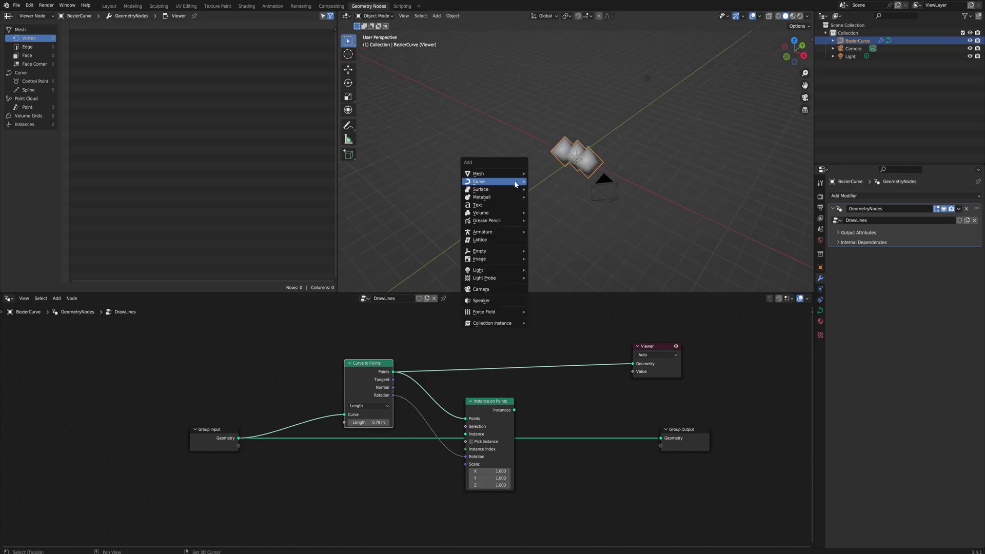
mouse_move(516, 184)
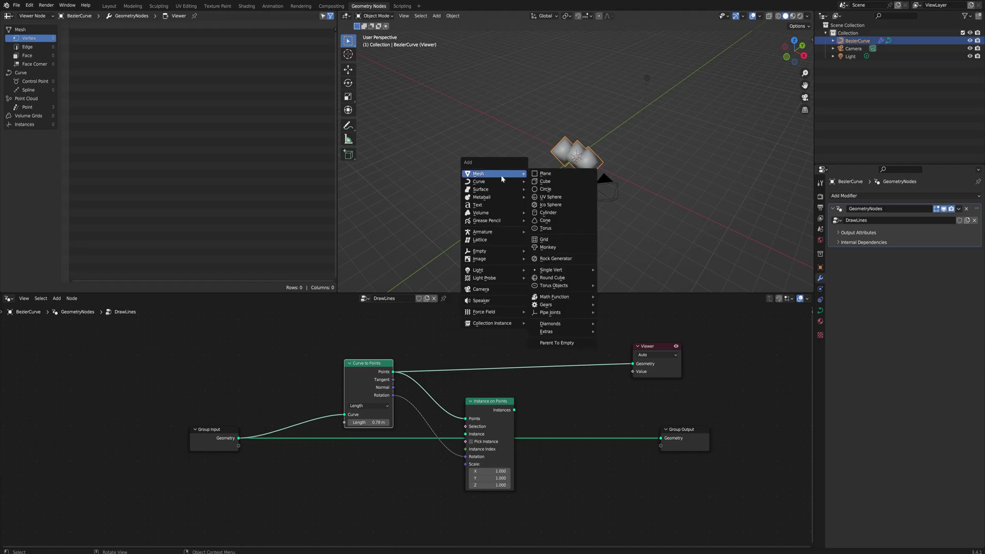
click(562, 221)
key(g)
click(495, 203)
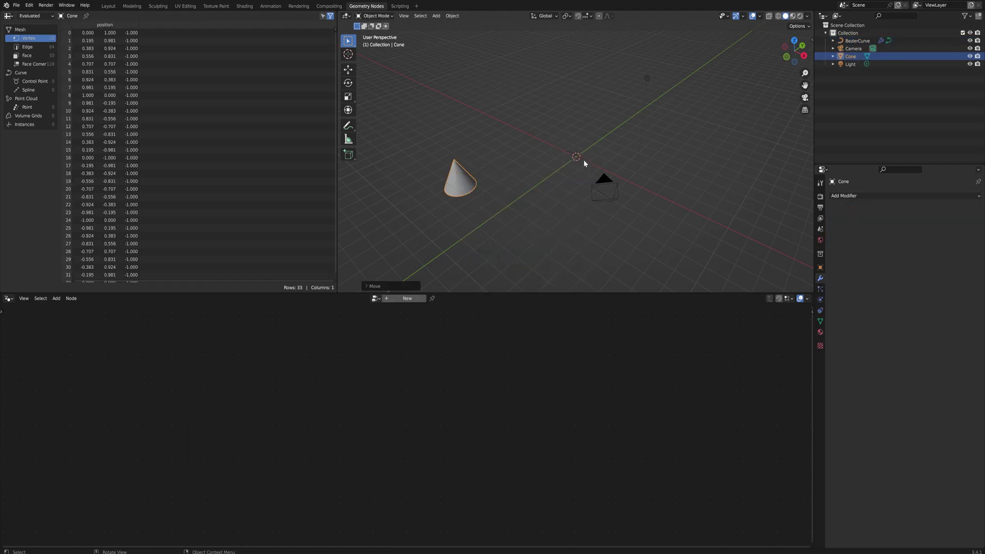
With BezierCurve selected, bring the Cone into DrawLines as an Object Info node
click(583, 159)
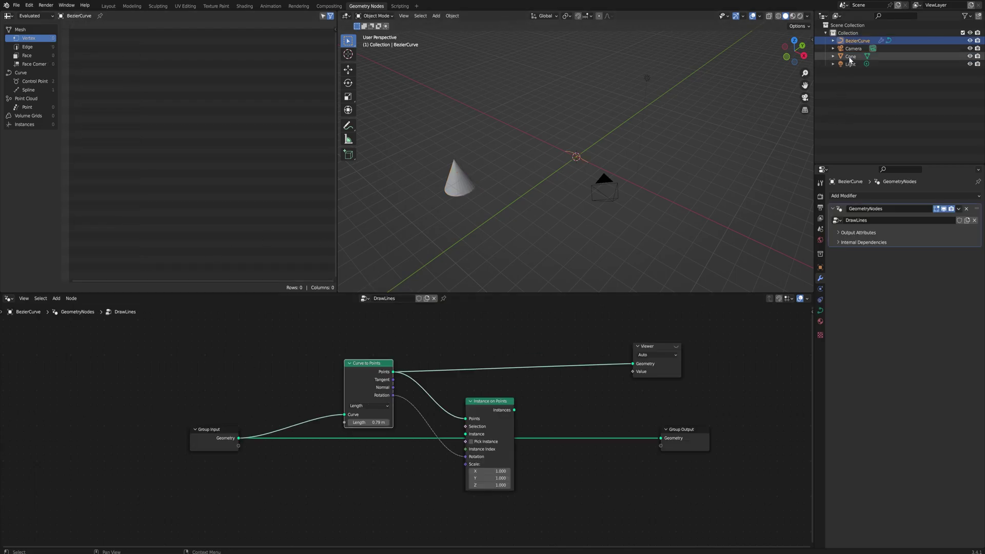
drag(850, 60, 311, 500)
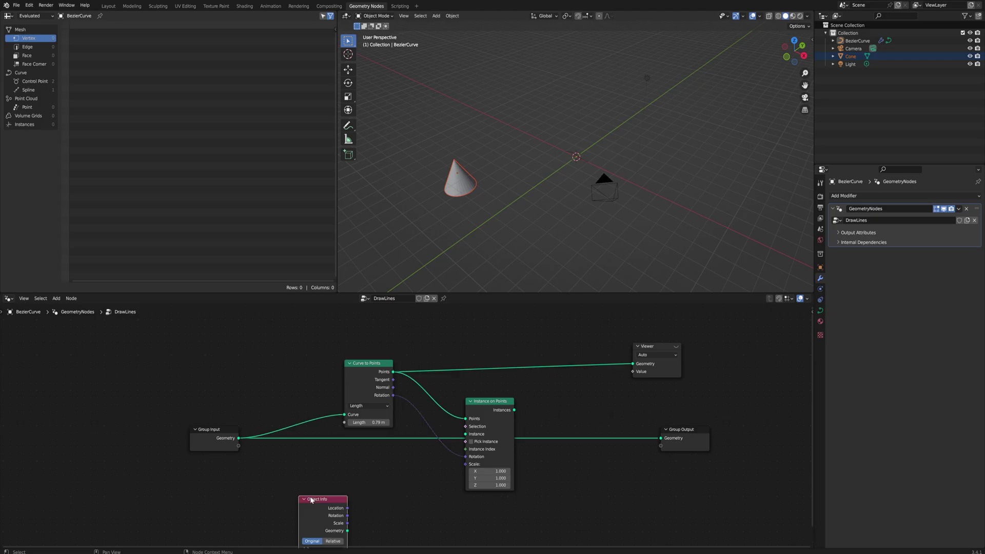
middle_drag(318, 495, 339, 445)
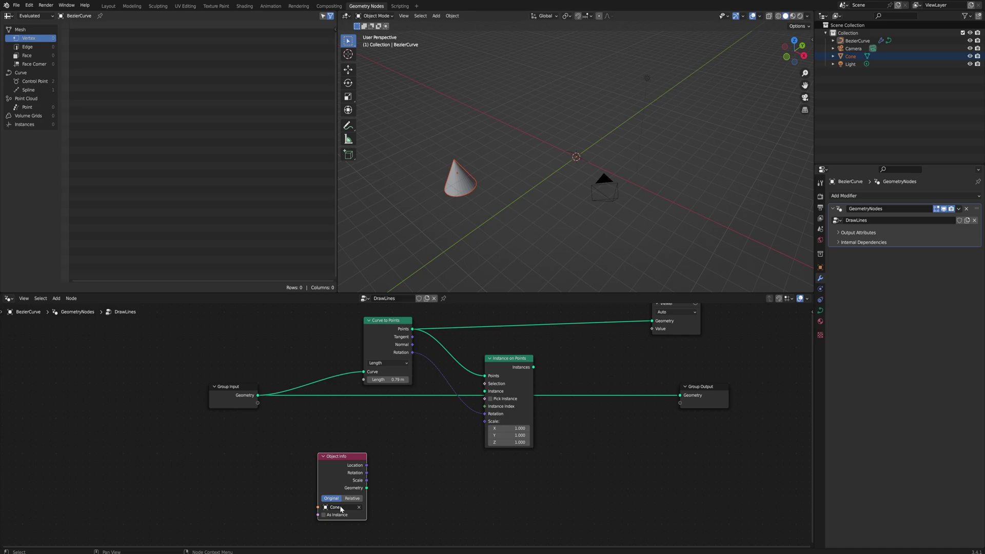
Add a new Object-type input to the DrawLines group in the side panel
click(228, 388)
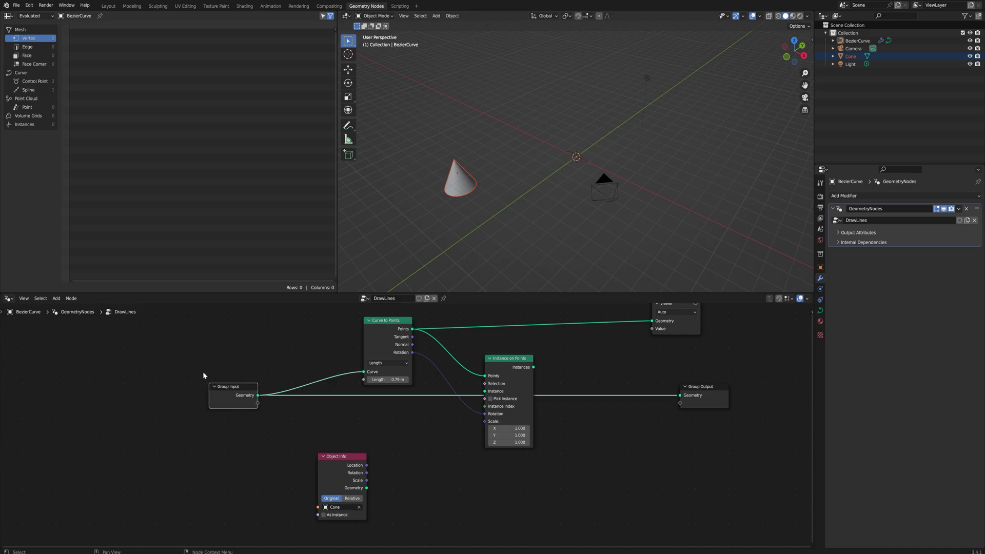
click(812, 312)
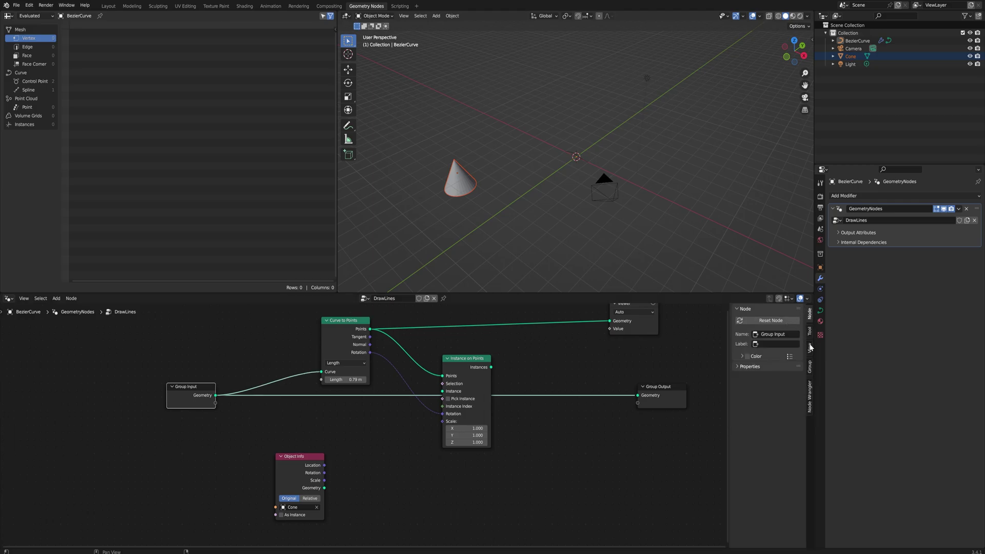
click(810, 367)
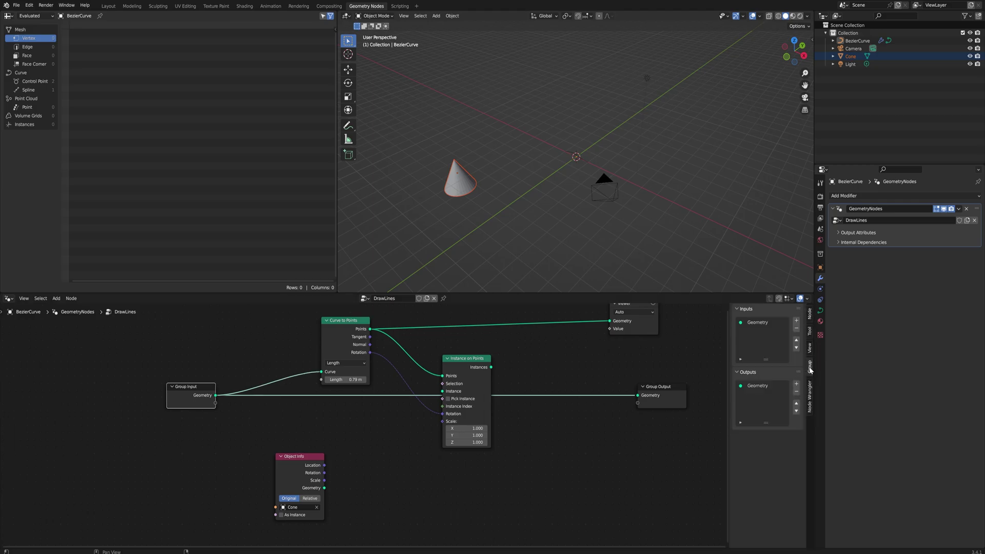
click(796, 320)
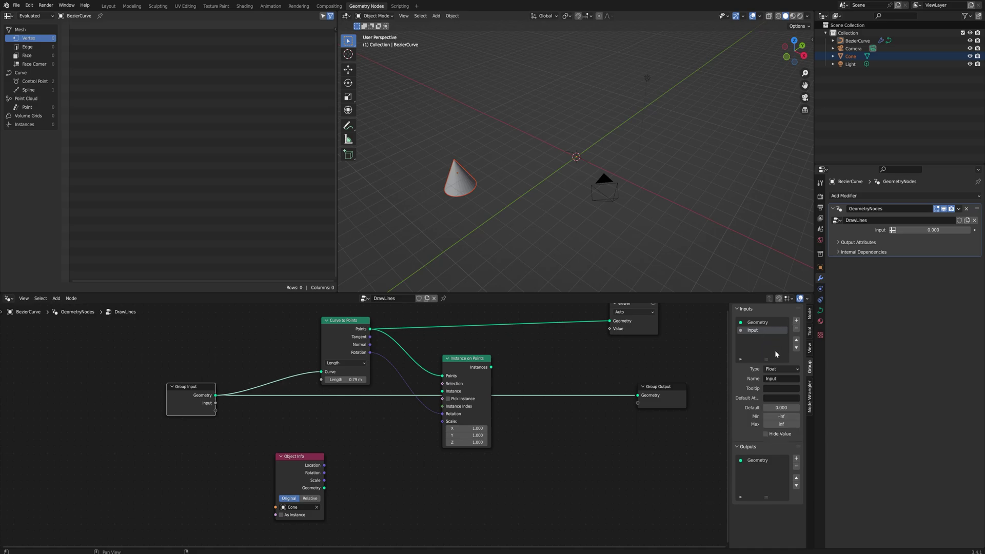
click(779, 368)
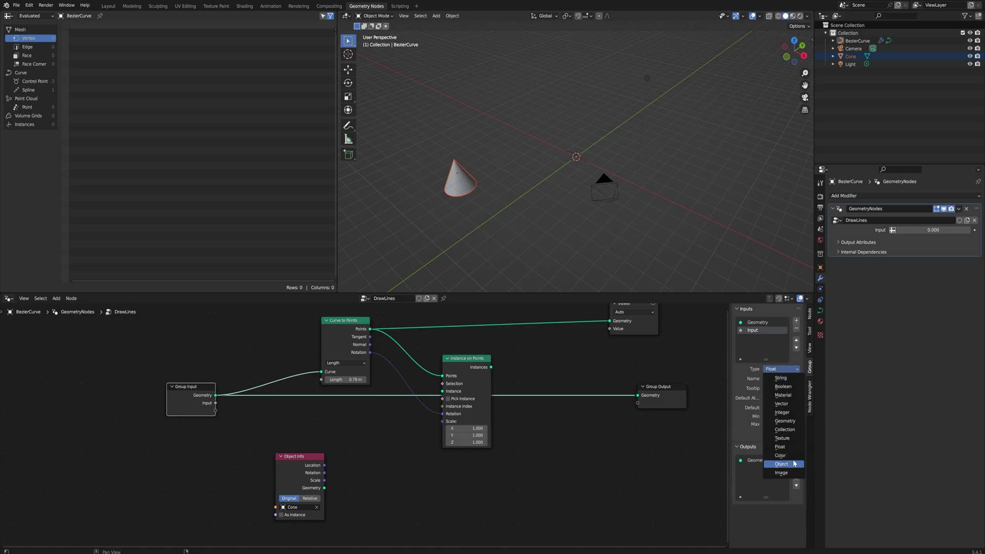
click(794, 464)
Name the input Instance, link it to Object Info, and feed Object Info geometry into Instance on Points
click(777, 378)
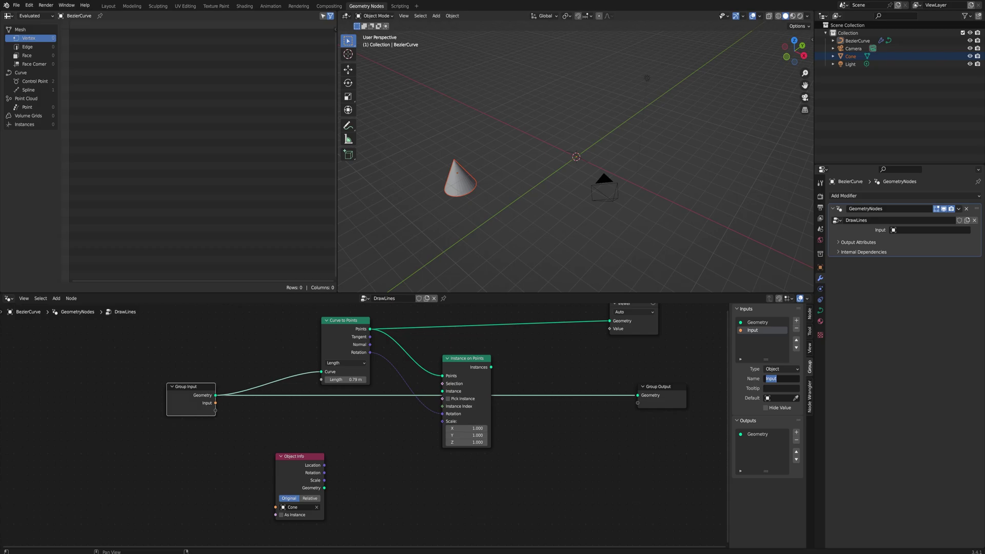
text(Instance)
key(Return)
drag(216, 402, 276, 508)
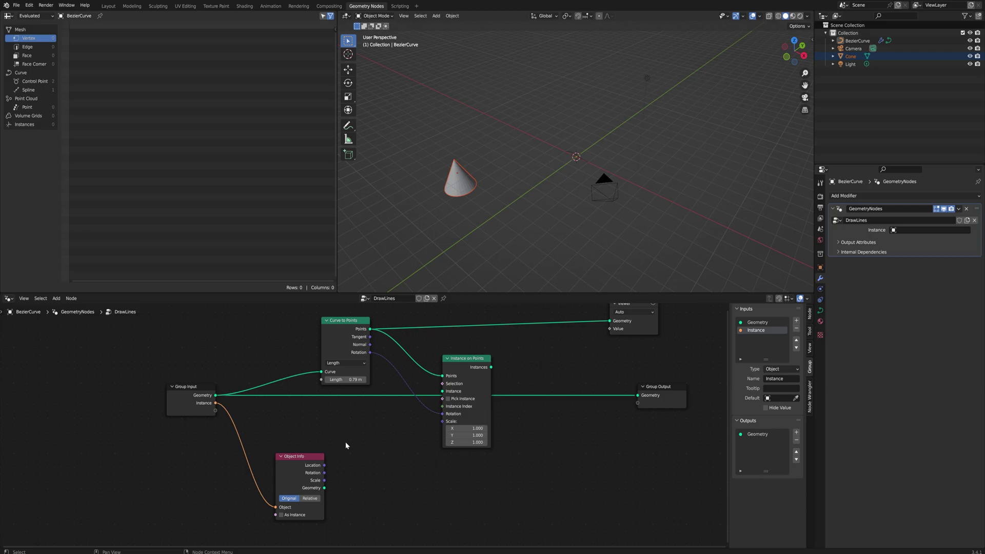
drag(324, 488, 440, 392)
Preview Instance on Points and pick Cone as the modifier's Instance object
ctrl+shift+click(475, 362)
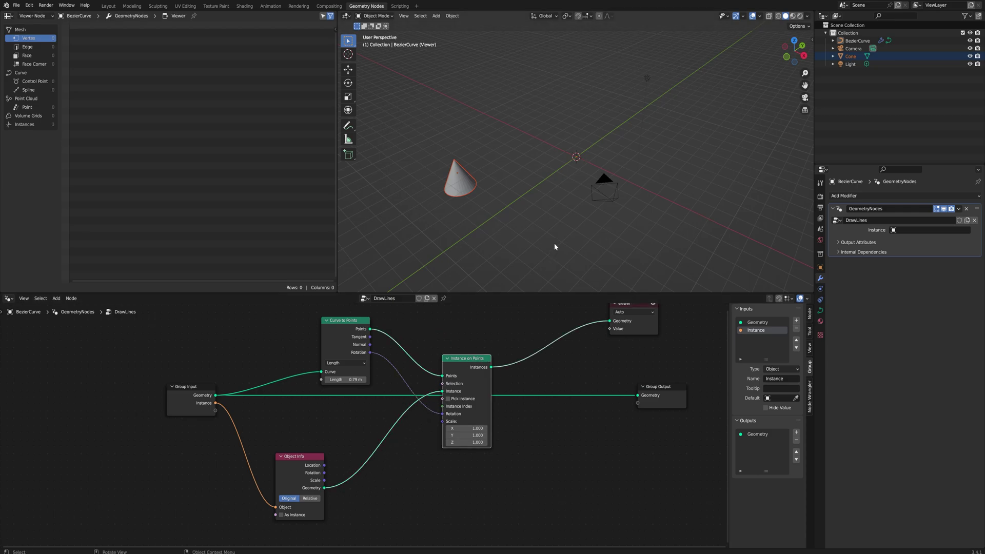
middle_drag(555, 247, 593, 216)
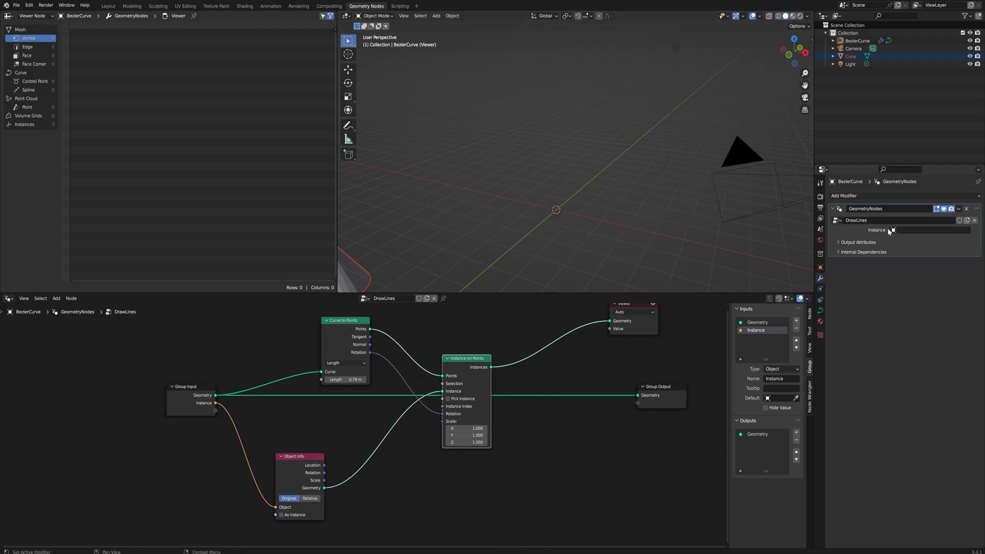
click(917, 230)
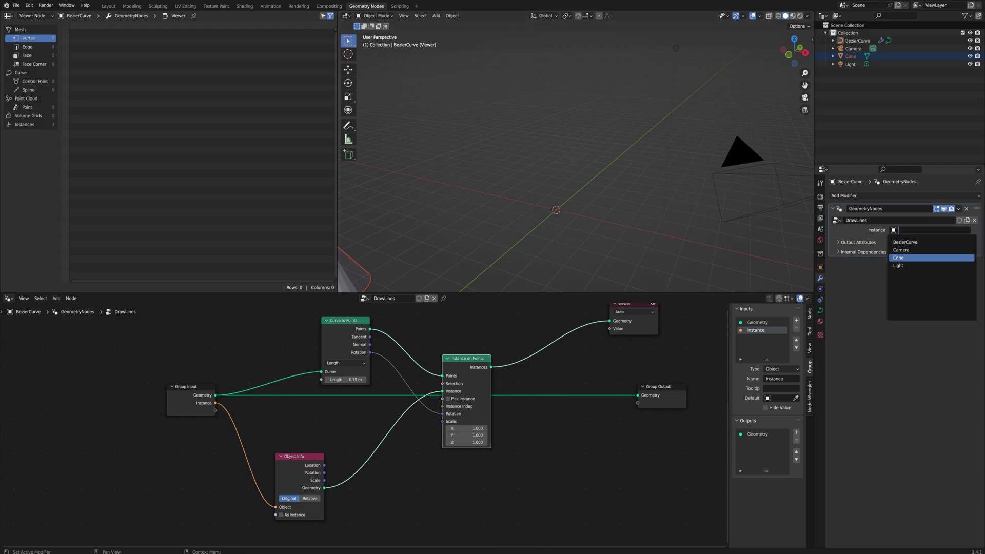
click(909, 258)
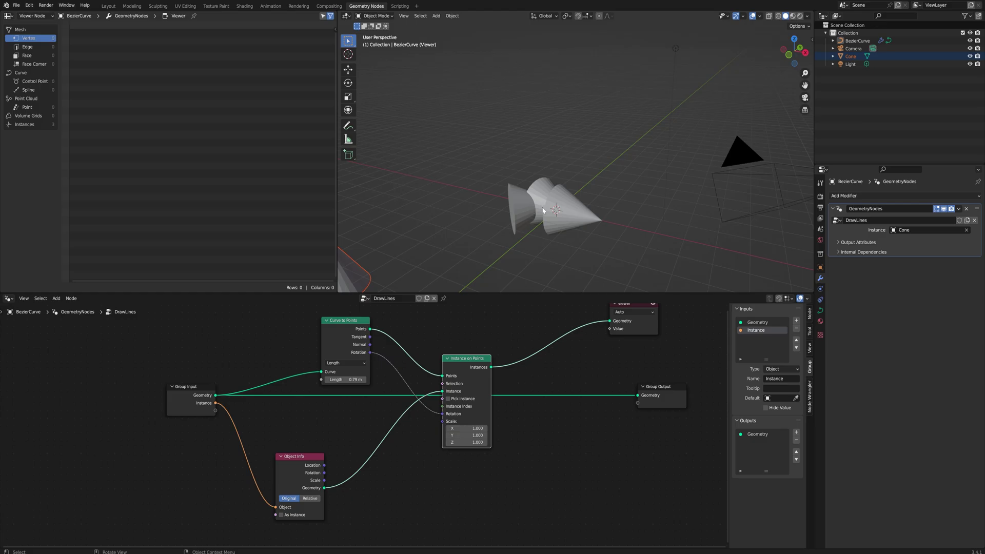
middle_drag(549, 221, 584, 246)
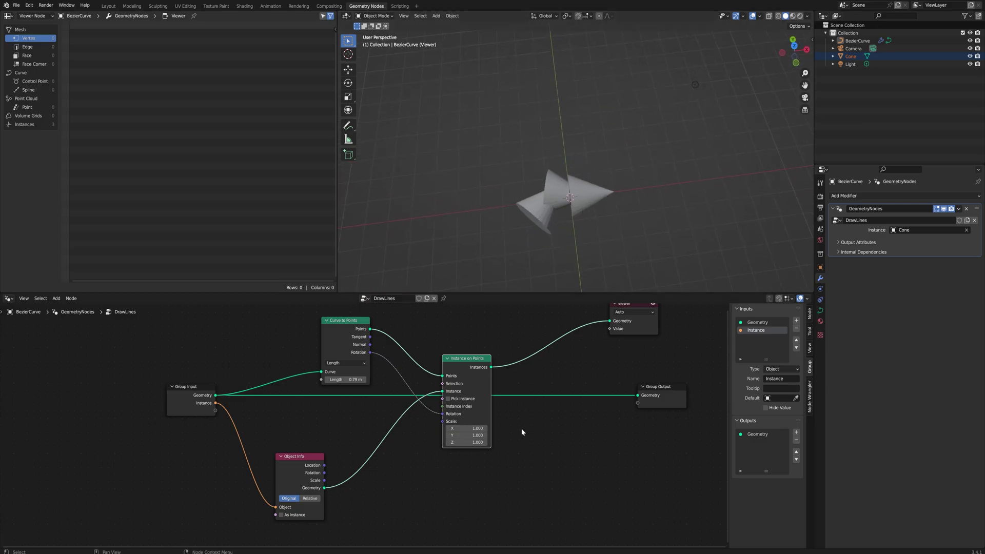
Add a Float input named scale to the DrawLines group
click(796, 321)
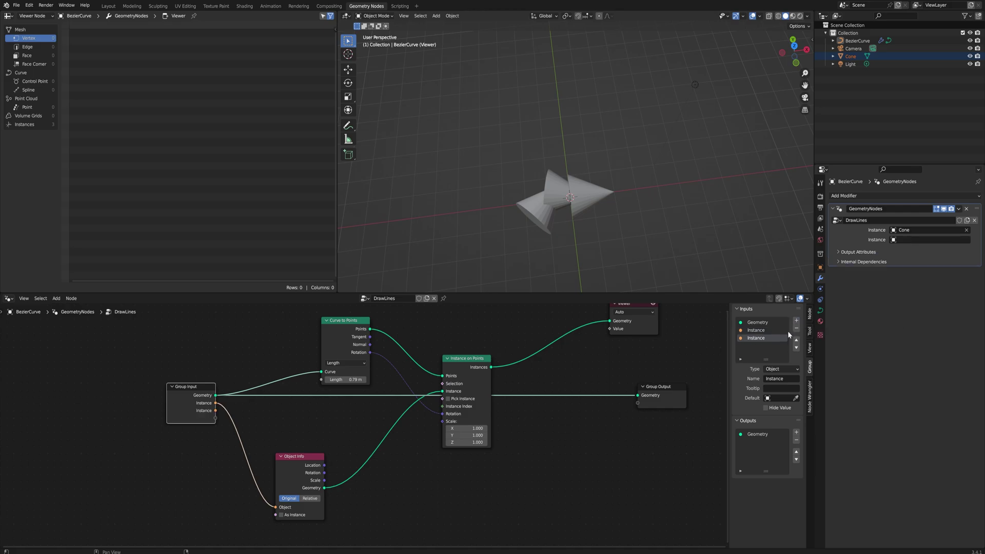
click(782, 369)
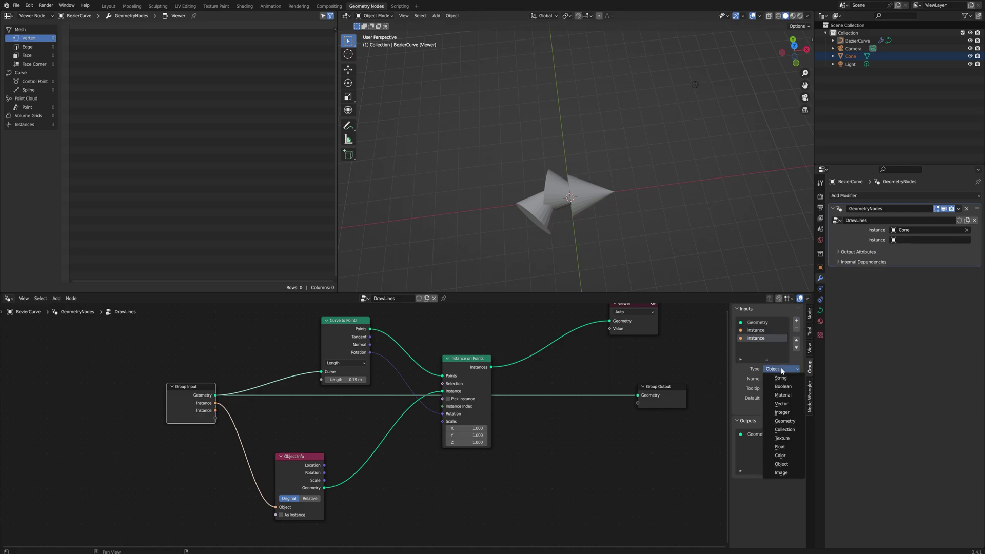
click(780, 447)
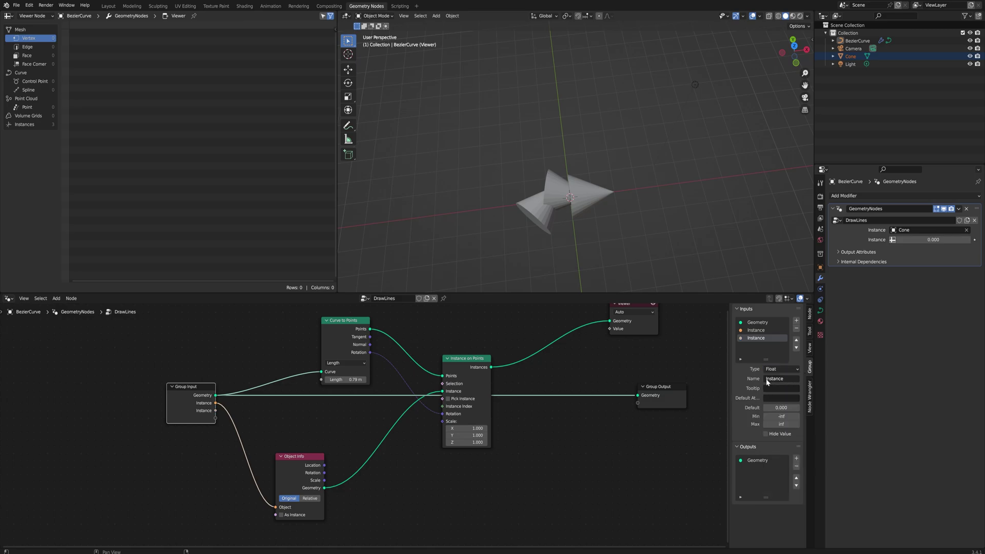
click(768, 380)
text(scale)
key(Return)
Give scale default 1 and minimum 0, link it to instance Scale, and set it to 0.330
click(781, 407)
text(1)
key(Return)
click(781, 416)
text(0)
key(Return)
drag(216, 411, 455, 423)
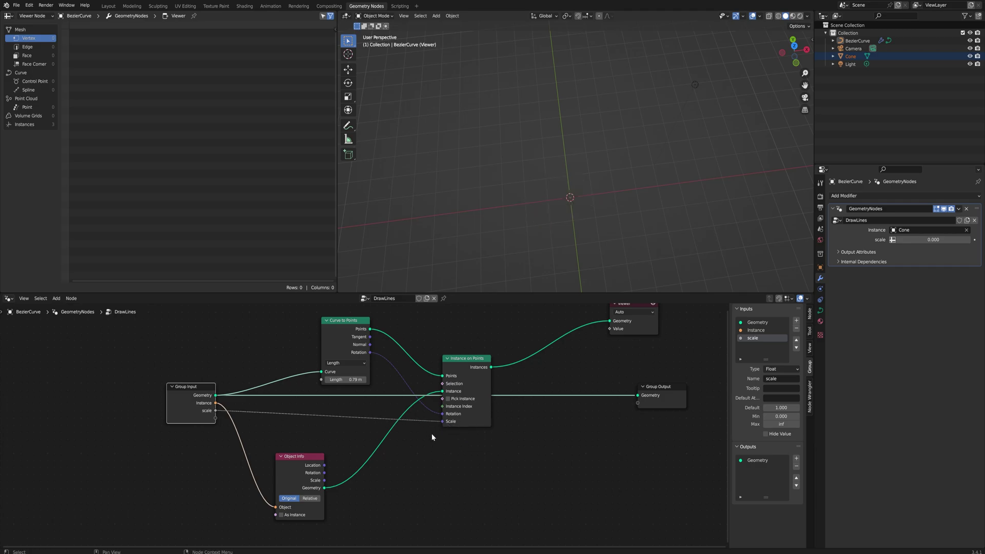
mouse_move(933, 240)
mouse_down()
mouse_move(969, 240)
mouse_move(947, 239)
mouse_up()
Switch the viewport to Material Preview shading and frame the cones from a lower angle
key(Home)
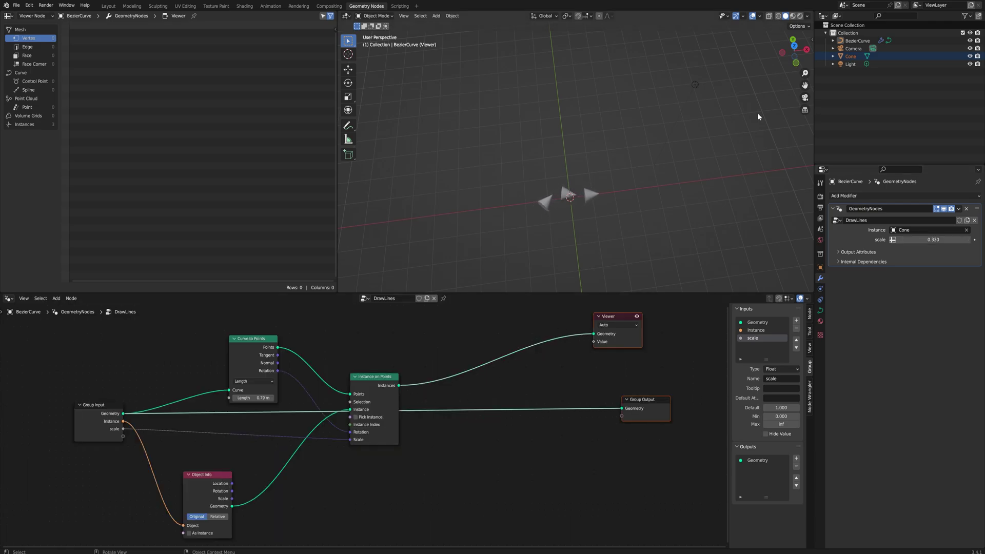
click(793, 16)
middle_drag(619, 193, 673, 170)
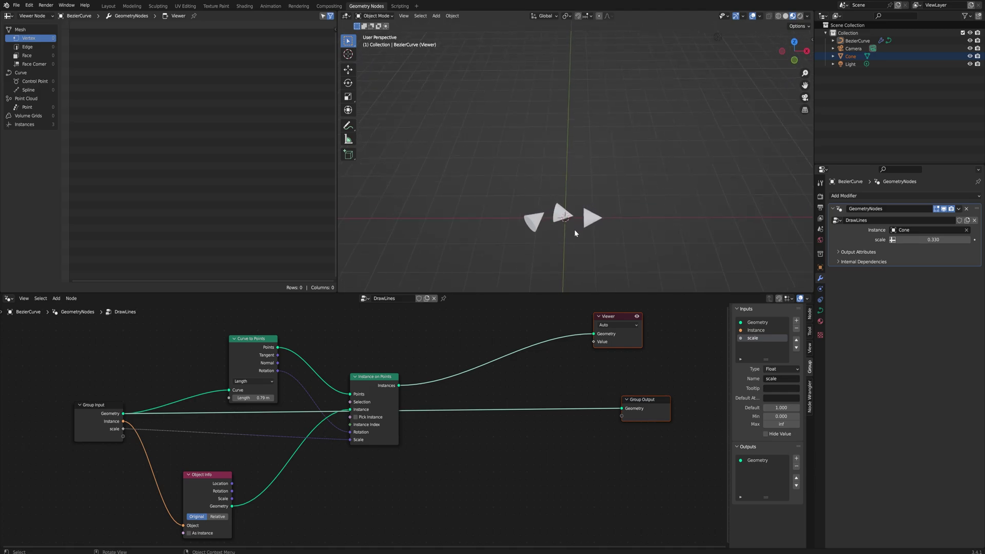
shift+middle_drag(574, 230, 605, 170)
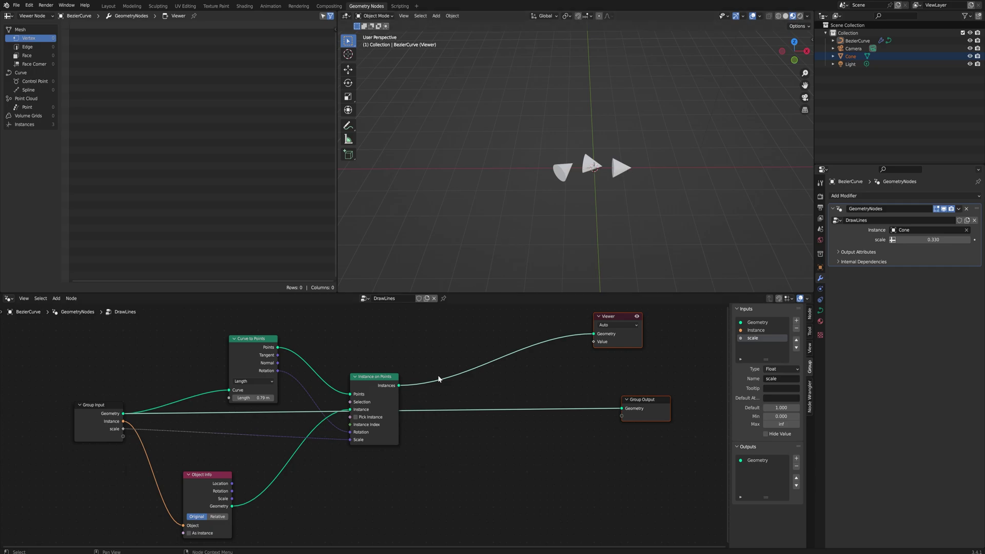
Add a Set Material node after the instances, feeding Group Output and Viewer, with a Material group input
drag(403, 390, 488, 390)
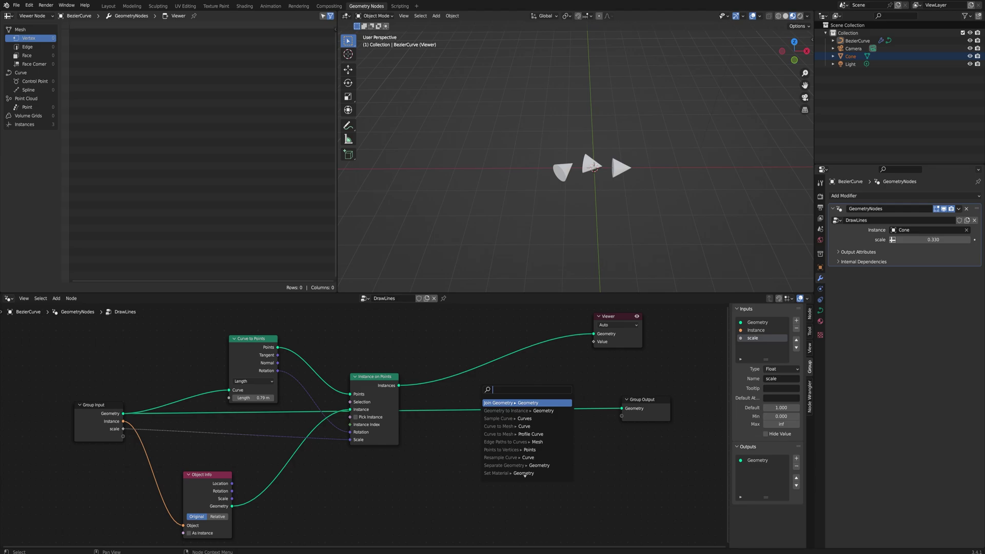
text(set mat)
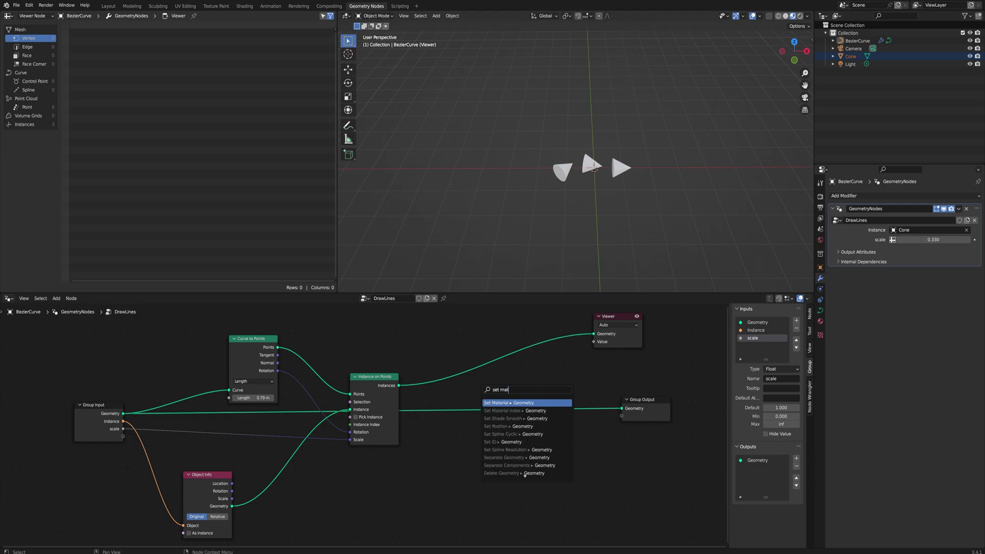
click(505, 419)
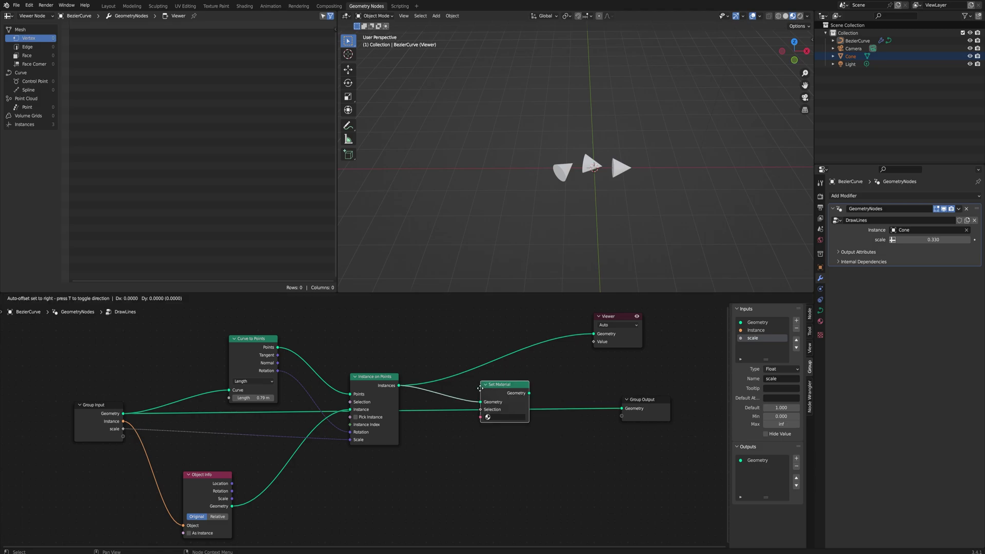
drag(535, 380, 627, 409)
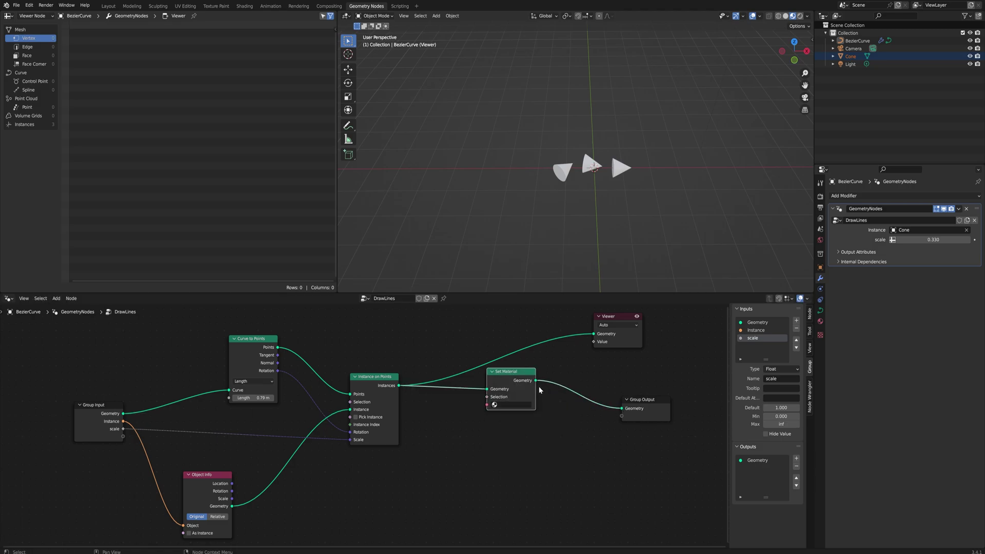
drag(537, 381, 595, 335)
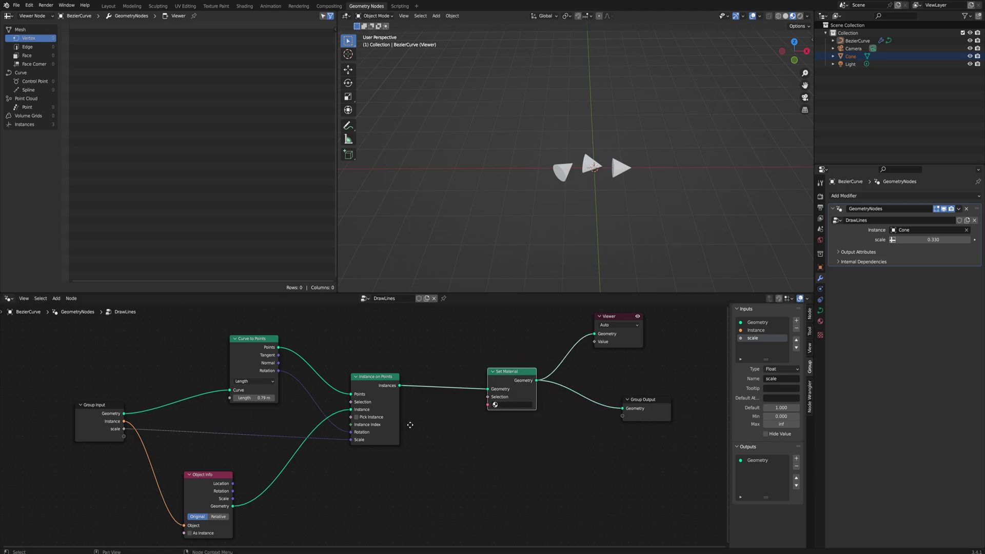
middle_drag(424, 427, 484, 422)
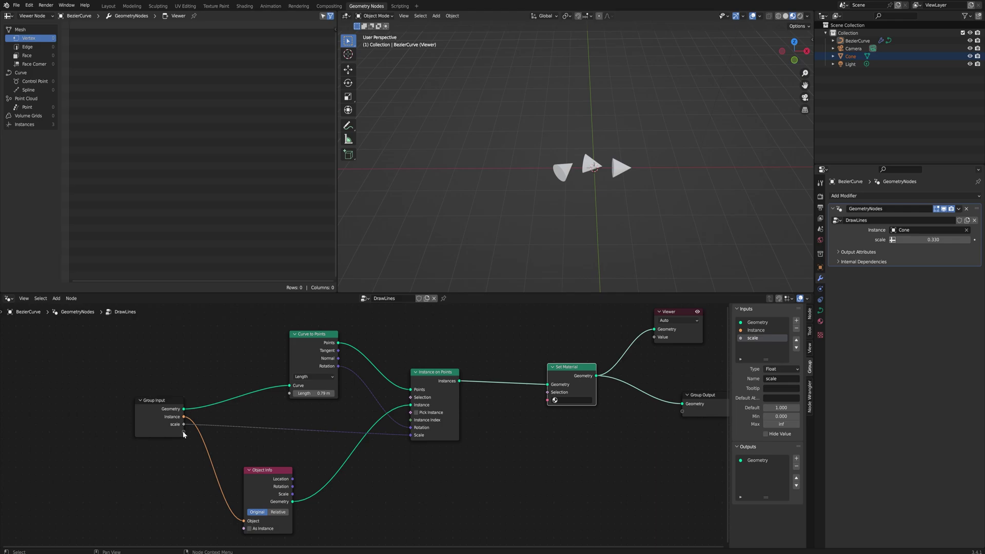
drag(184, 432, 549, 401)
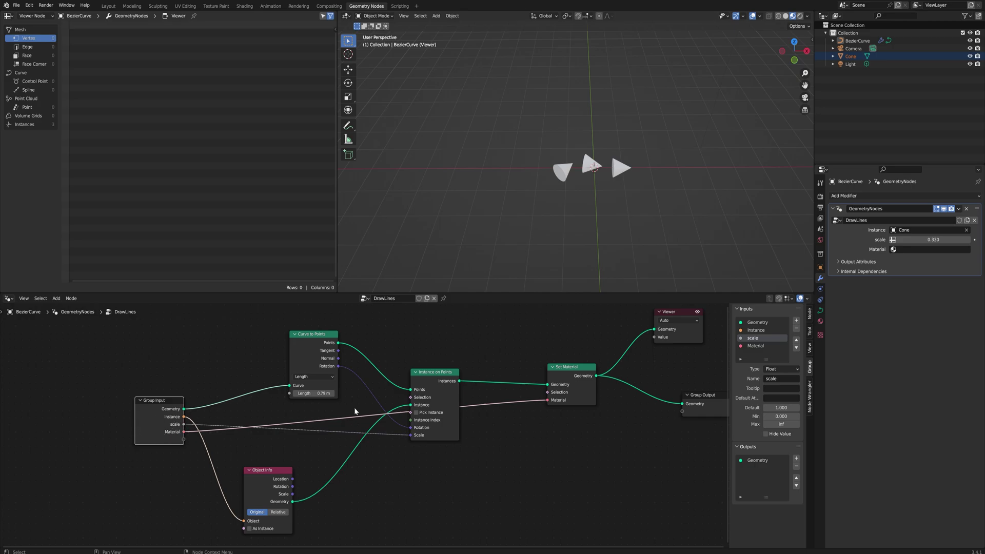
click(923, 249)
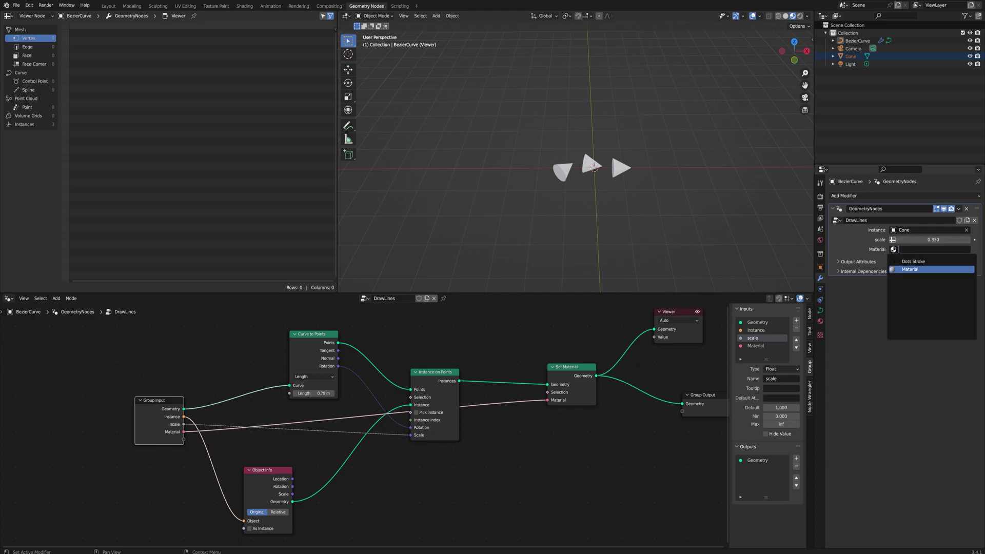
Set the modifier's Material field to the material named Material
click(918, 271)
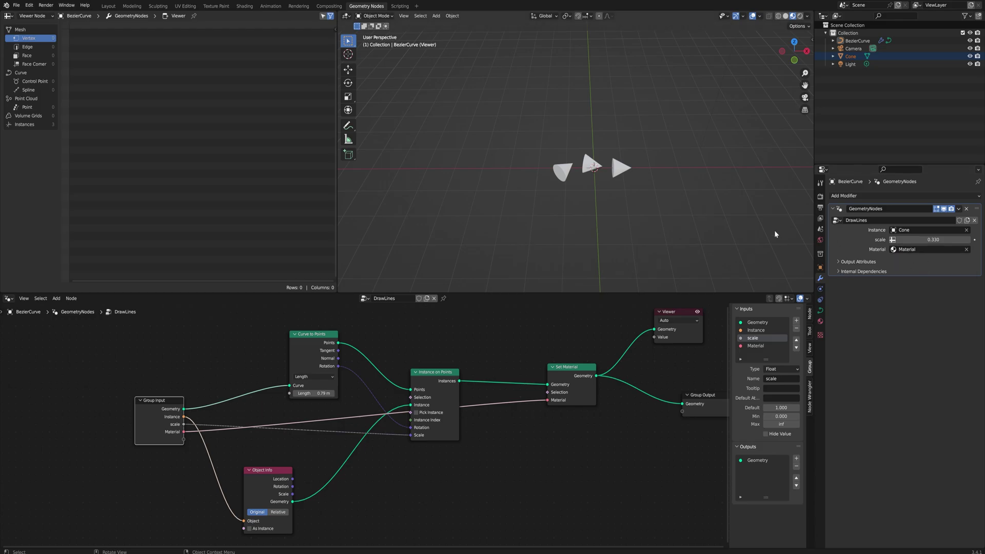
middle_drag(660, 239, 580, 242)
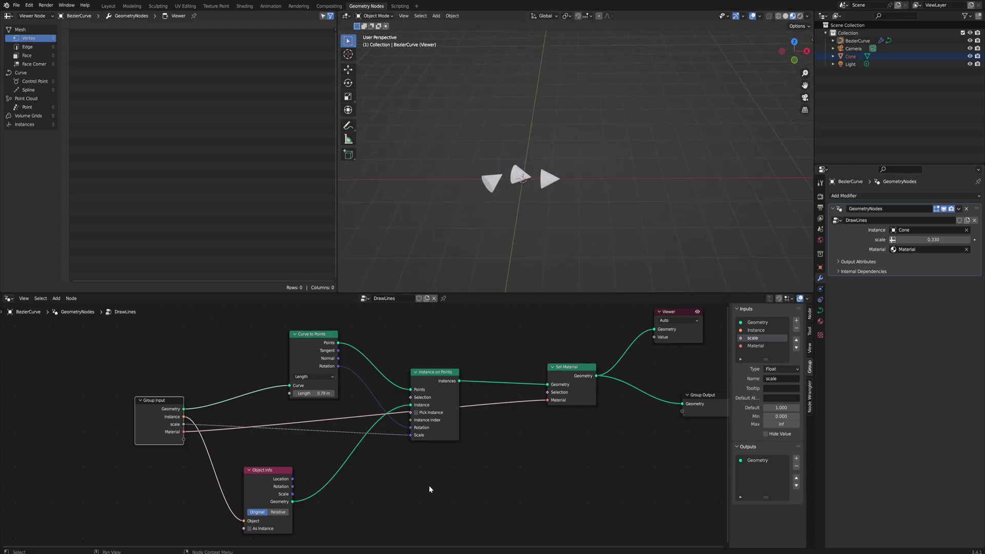
scroll(535, 425, down, 2)
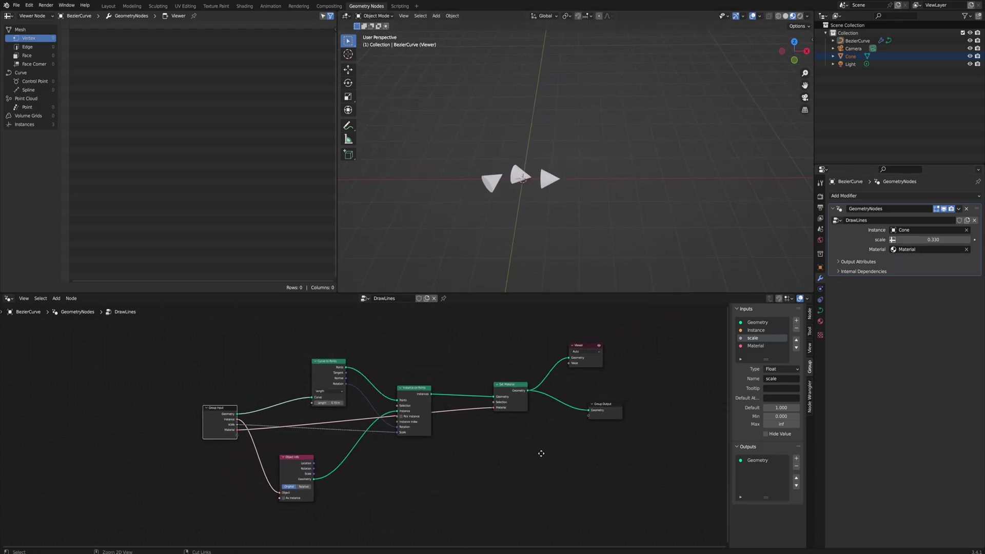
Delete the Viewer node and move the Set Material node lower down
click(590, 352)
key(x)
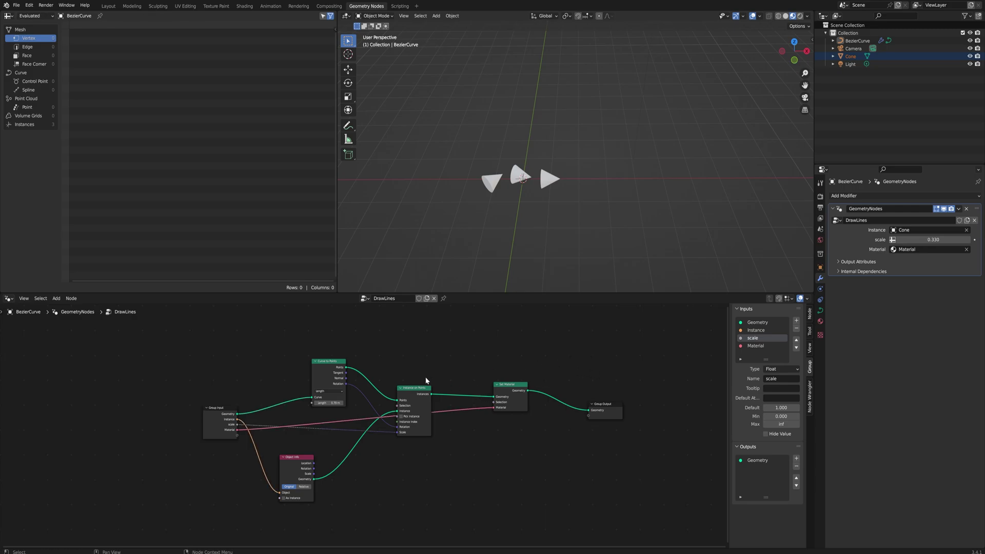
drag(509, 385, 504, 422)
middle_drag(518, 197, 557, 174)
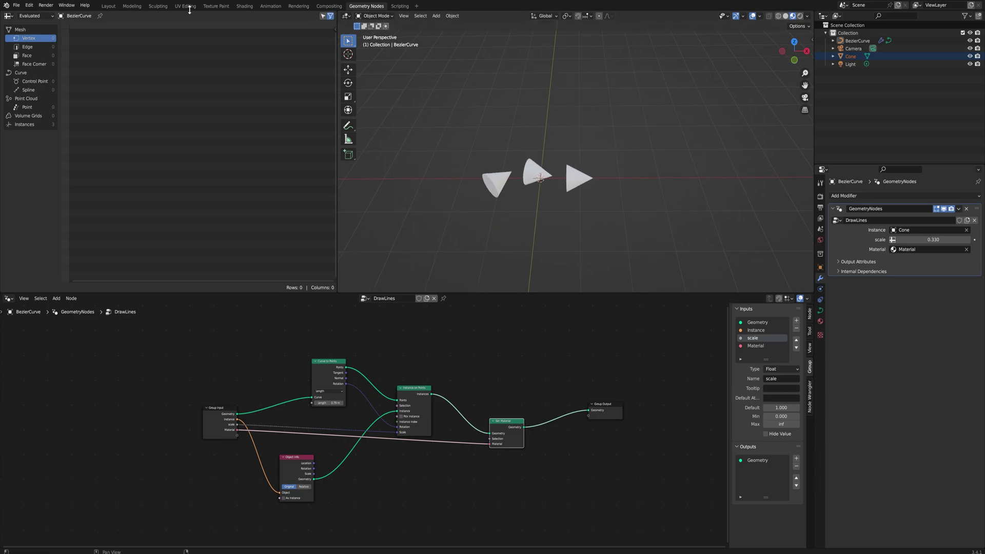
In the Shading workspace, assign the existing Material to the BezierCurve
click(243, 7)
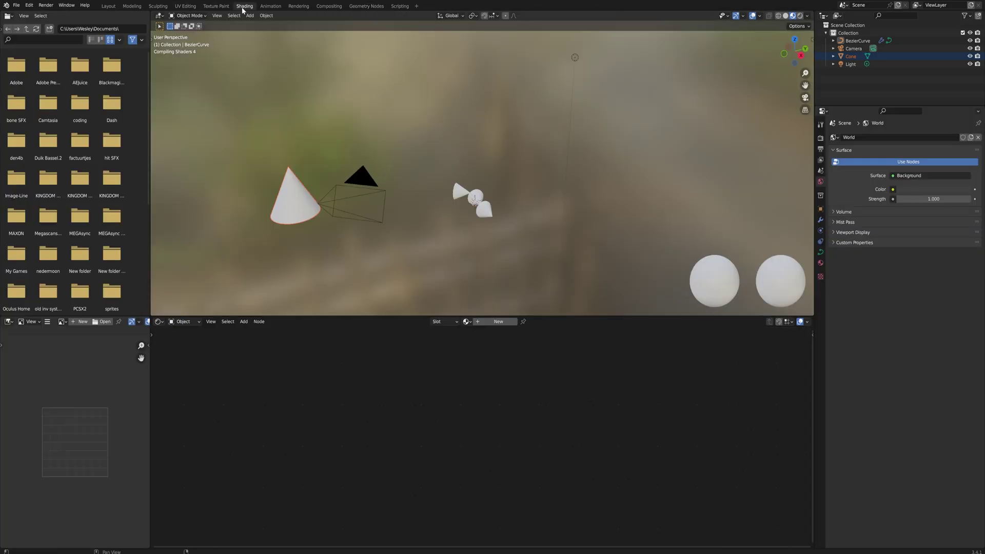
click(486, 207)
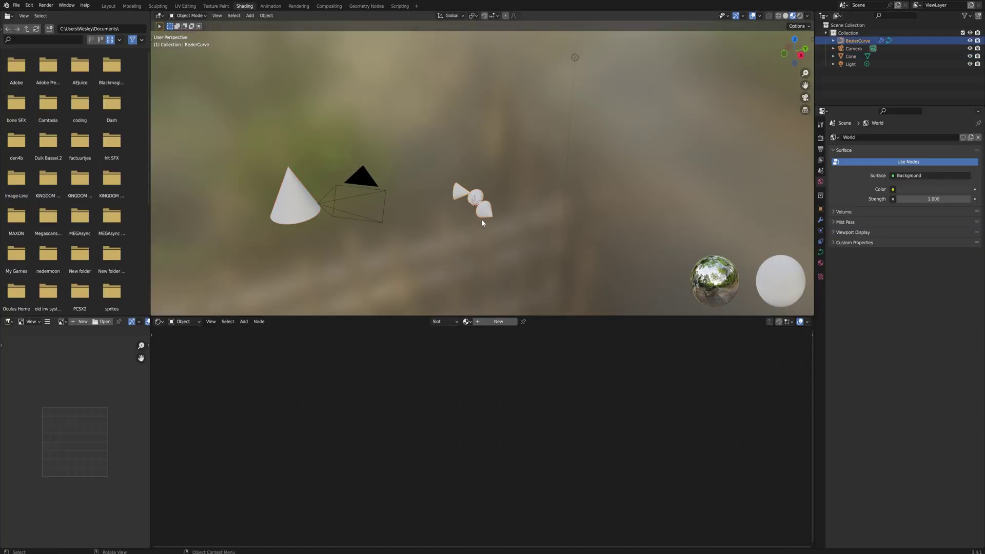
click(467, 322)
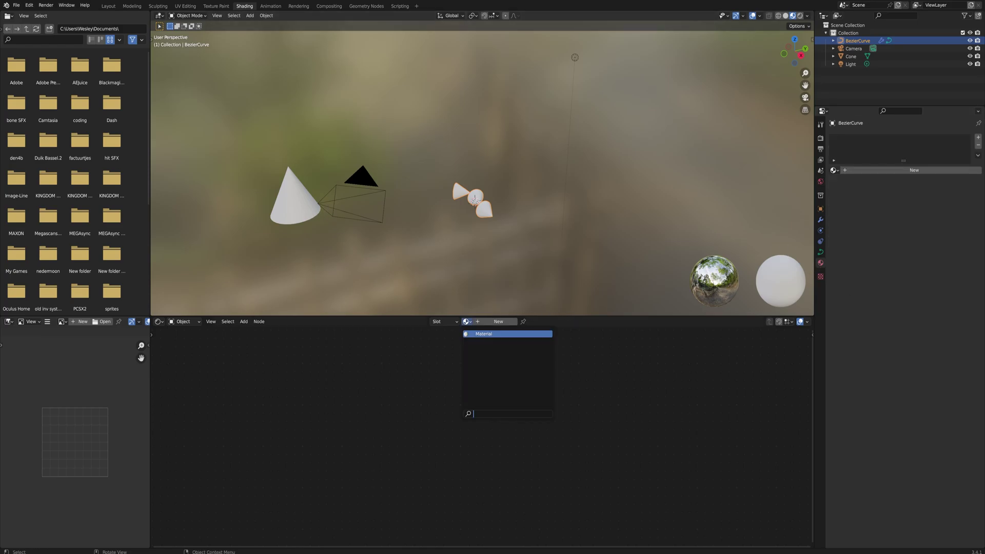
click(508, 334)
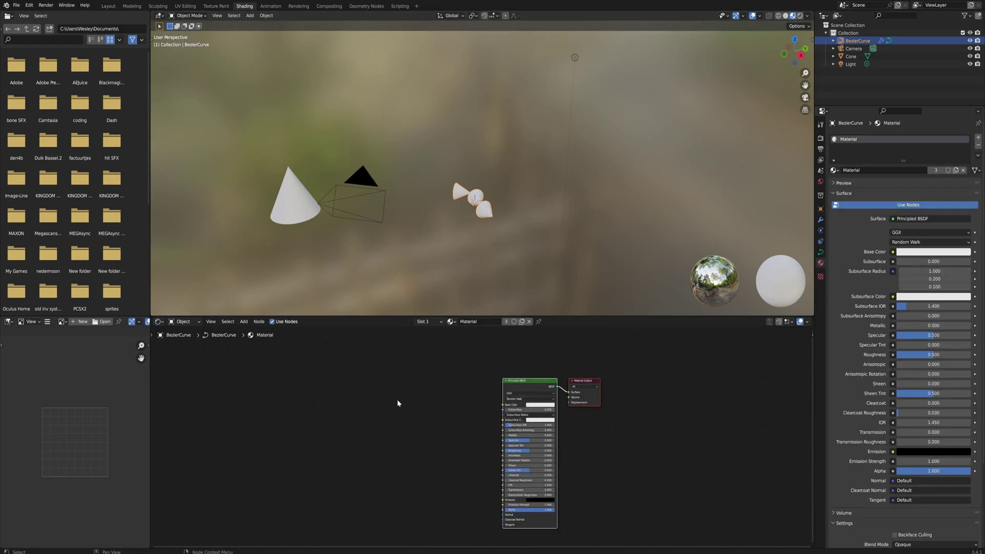
Add an Object Info node to the curve's shader tree beside Principled BSDF
key(shift+a)
click(339, 402)
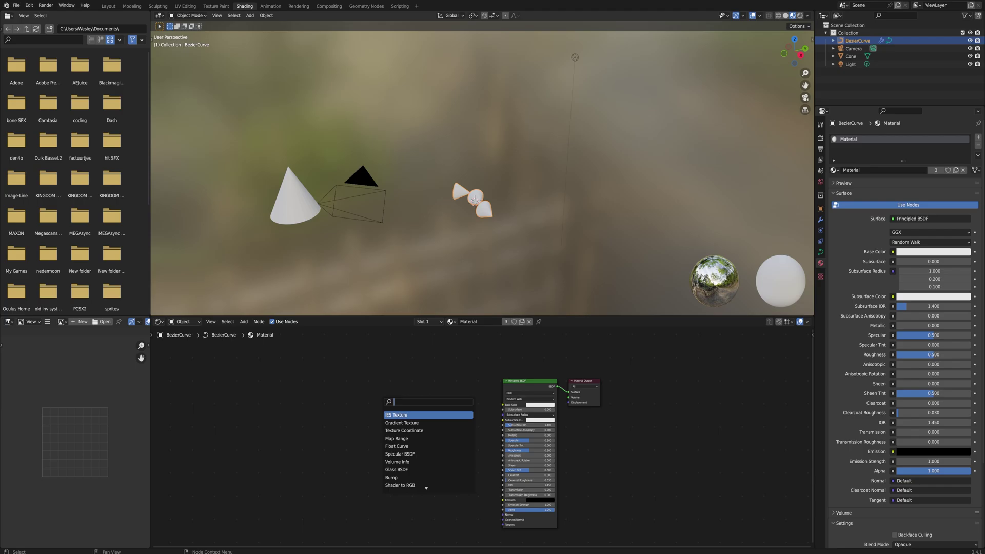
text(object)
key(Return)
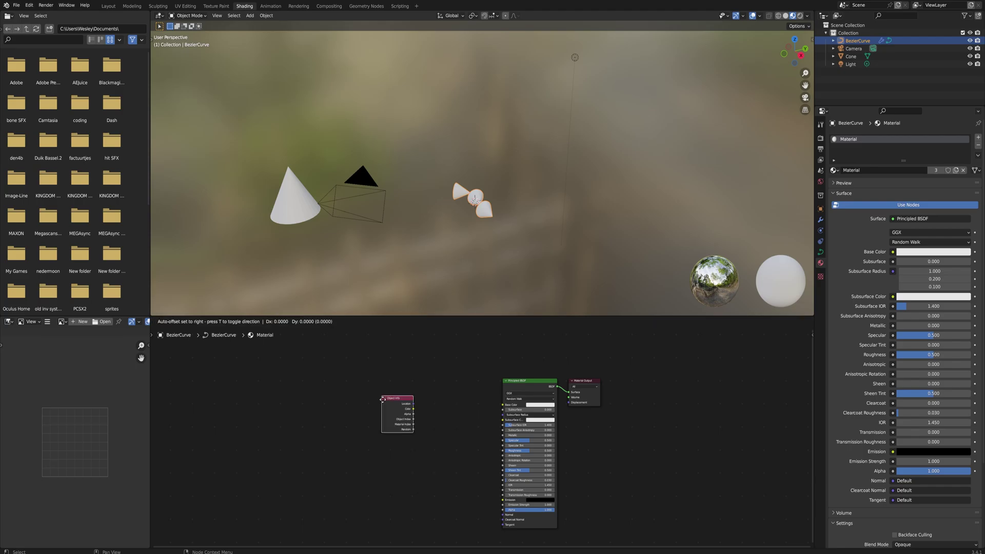
click(351, 397)
middle_drag(470, 213, 440, 211)
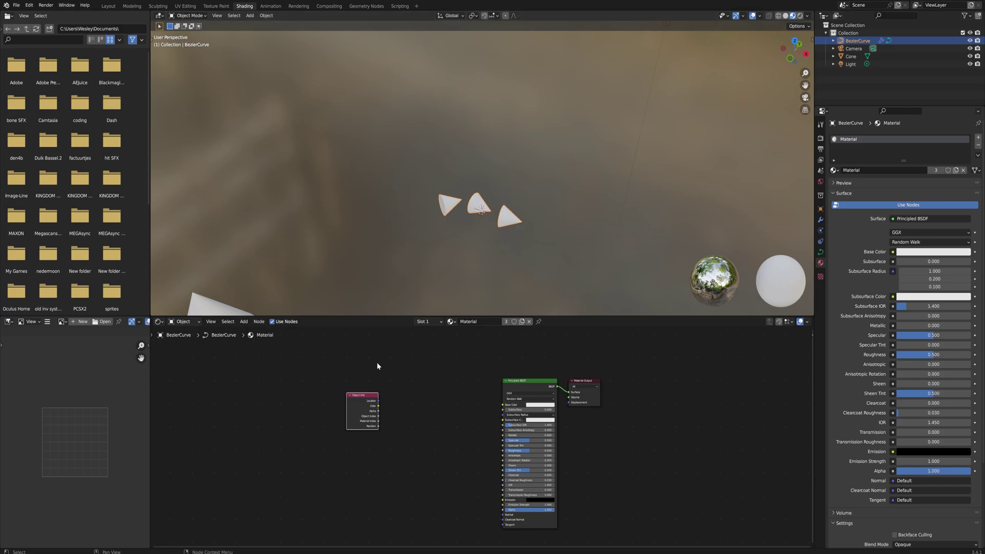
Feed Object Info Random through a new ColorRamp into Principled BSDF Base Color
ctrl+shift+click(362, 396)
ctrl+shift+click(362, 396)
ctrl+shift+click(362, 396)
ctrl+shift+click(362, 396)
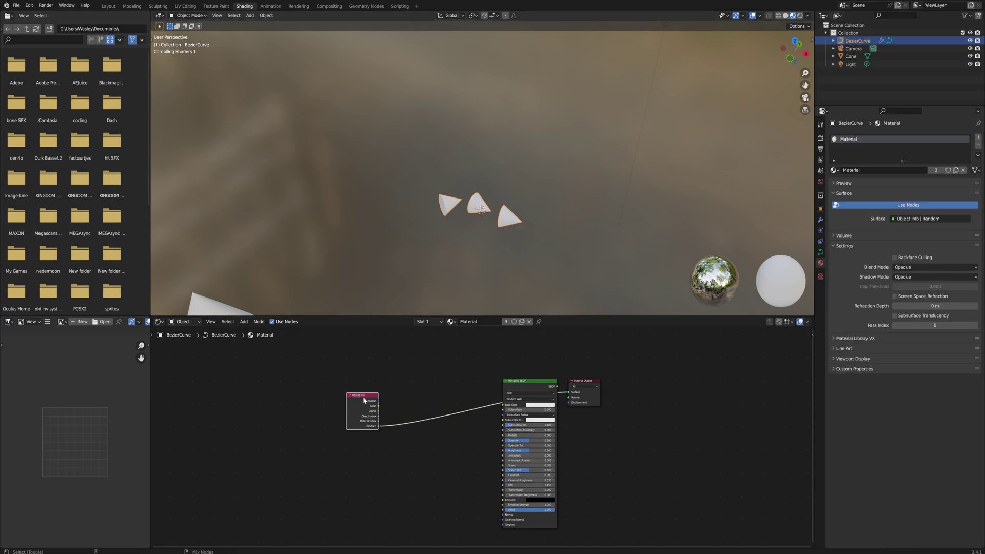
scroll(467, 228, up, 2)
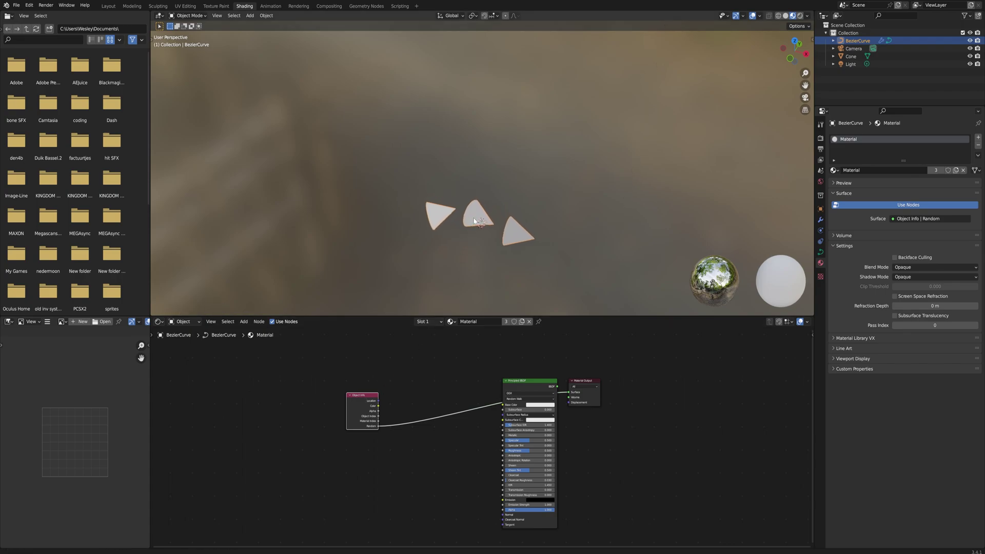
mouse_move(368, 399)
mouse_down()
mouse_move(283, 395)
mouse_move(353, 411)
mouse_up()
text(colorr)
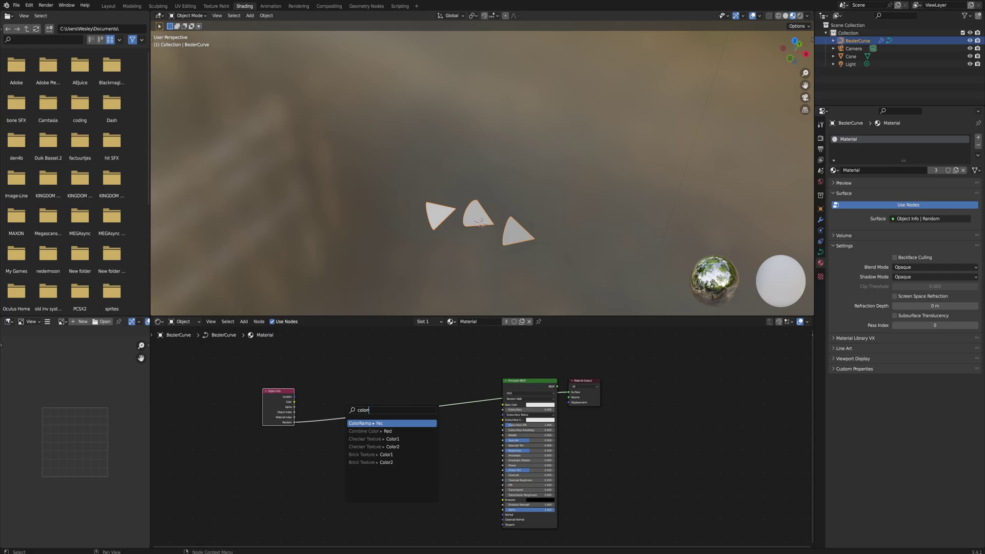
key(Return)
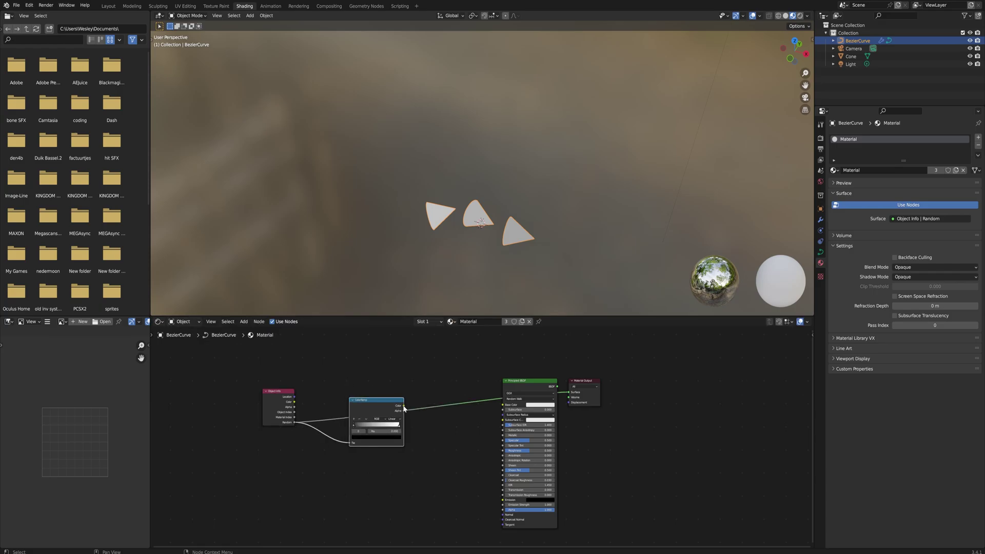
drag(404, 406, 505, 407)
Set the ColorRamp stops to saturated purple and red-orange, then return to the Layout workspace
click(376, 437)
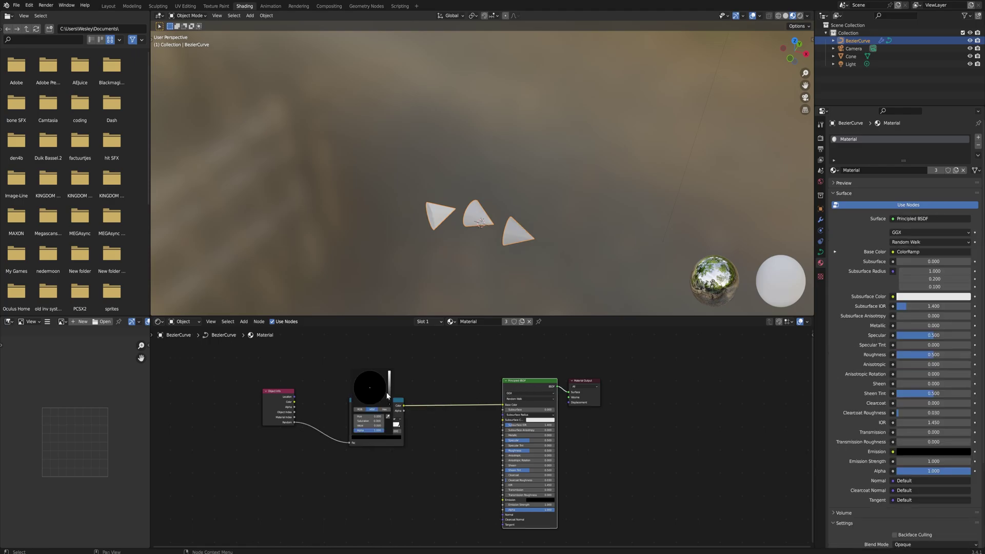
drag(389, 395, 389, 384)
click(385, 381)
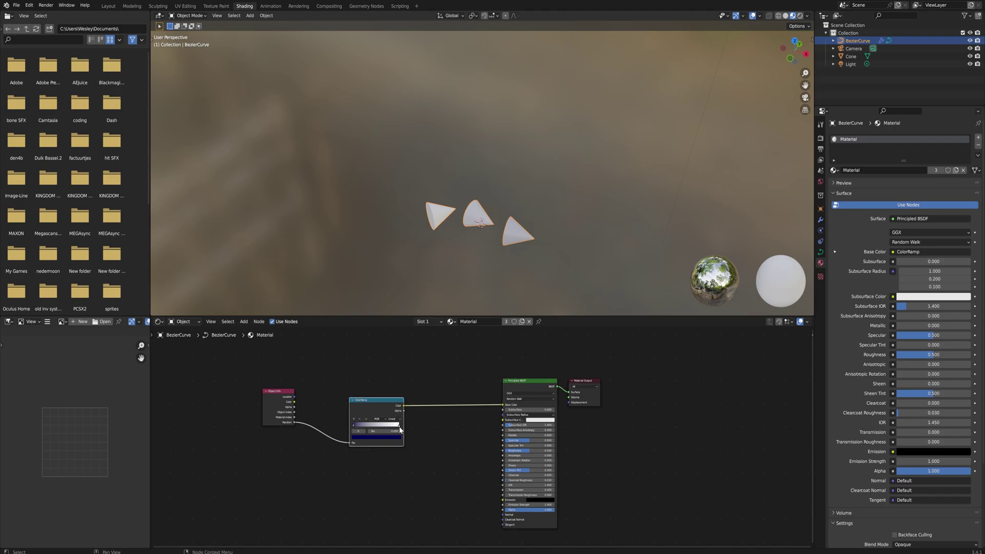
click(398, 429)
click(396, 439)
click(380, 399)
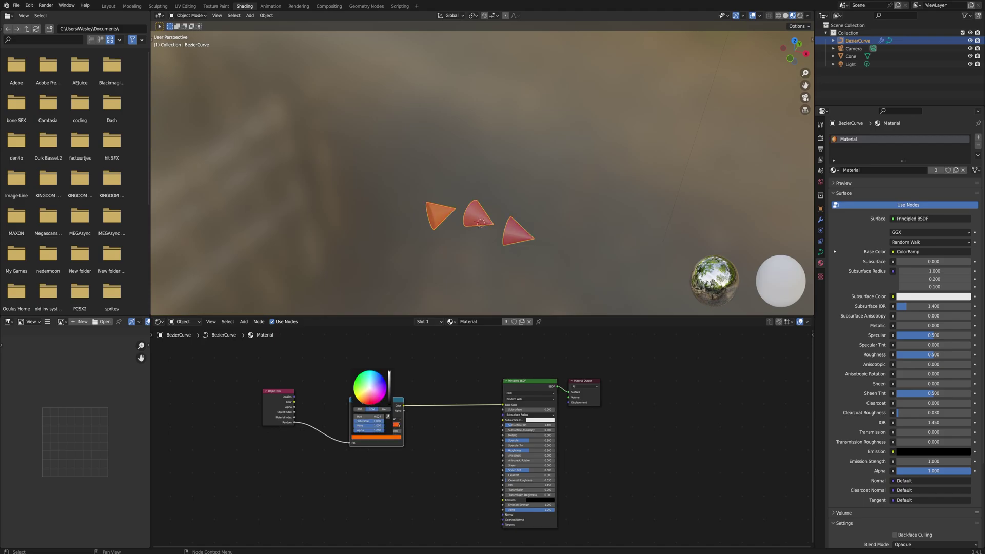
middle_drag(487, 254, 425, 228)
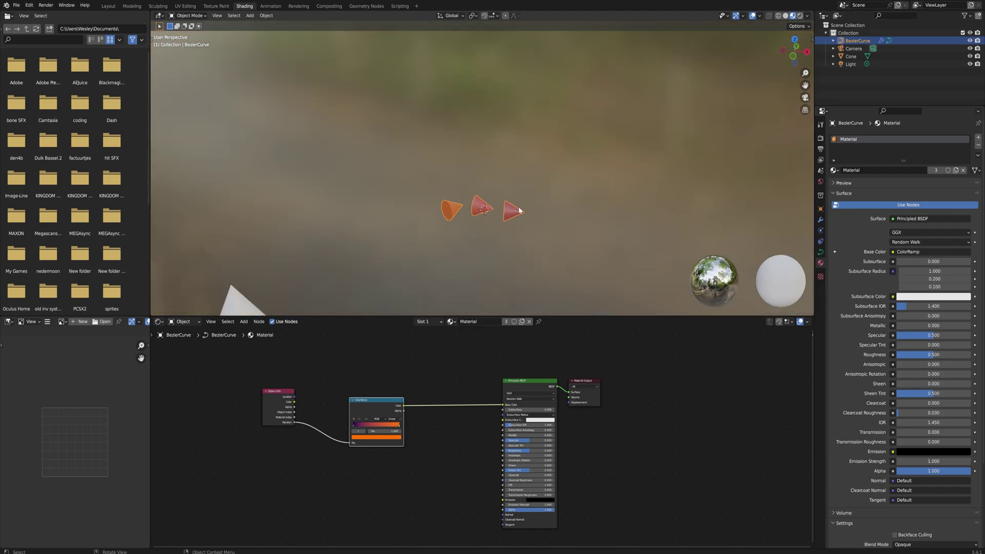
click(108, 6)
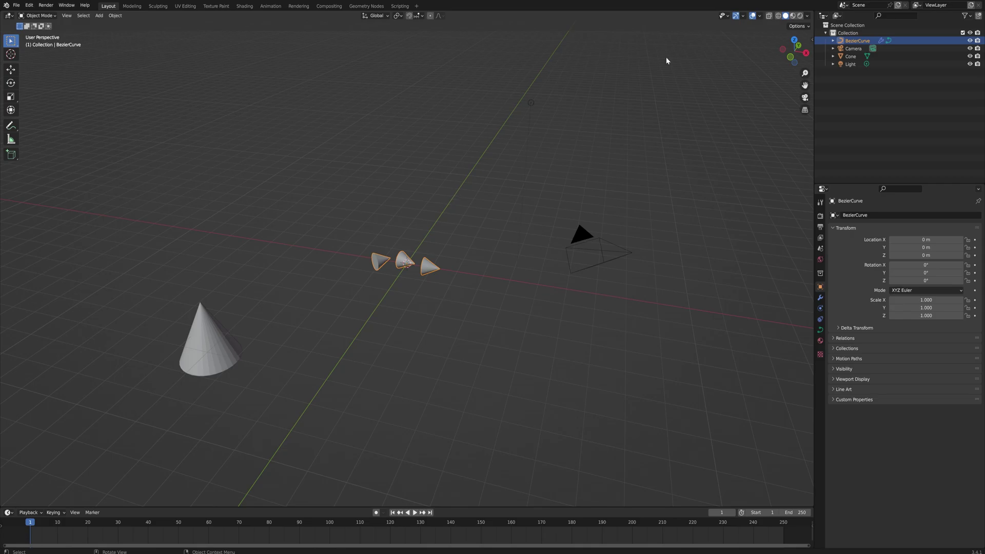
With Material Preview on, draw a freehand Bezier stroke in Edit Mode looping around the centre objects
click(792, 16)
middle_drag(431, 200, 400, 214)
key(Tab)
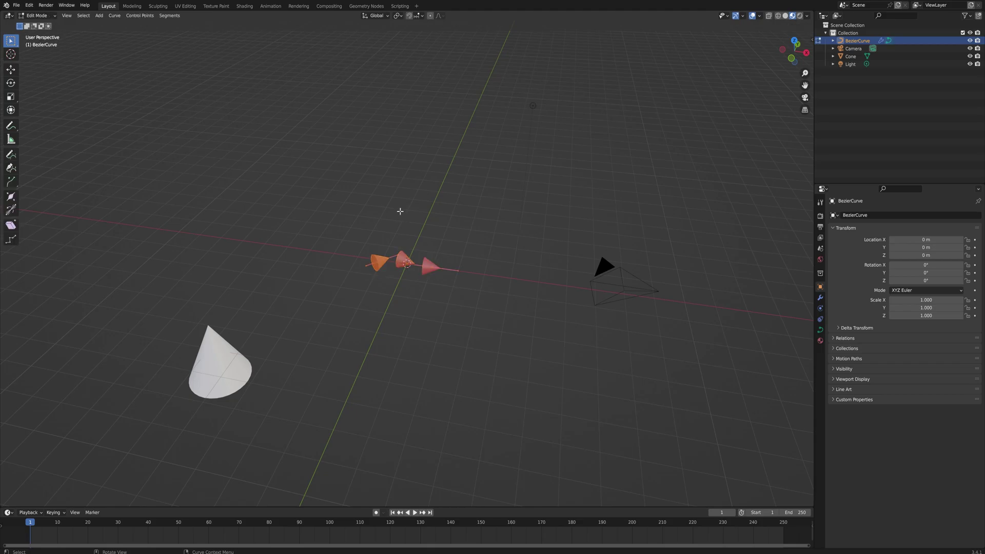
click(10, 155)
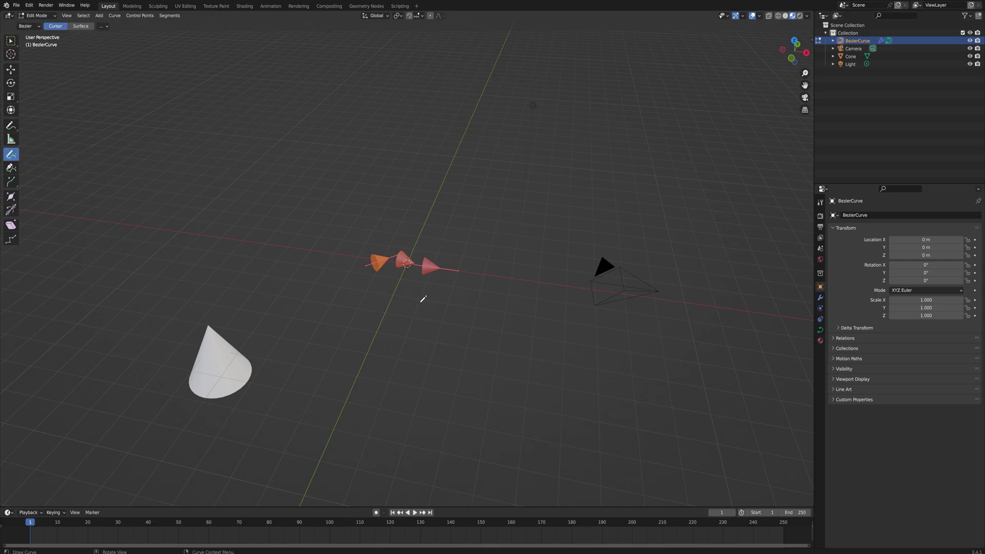
mouse_move(422, 297)
middle_down()
mouse_move(402, 289)
mouse_move(332, 208)
middle_up()
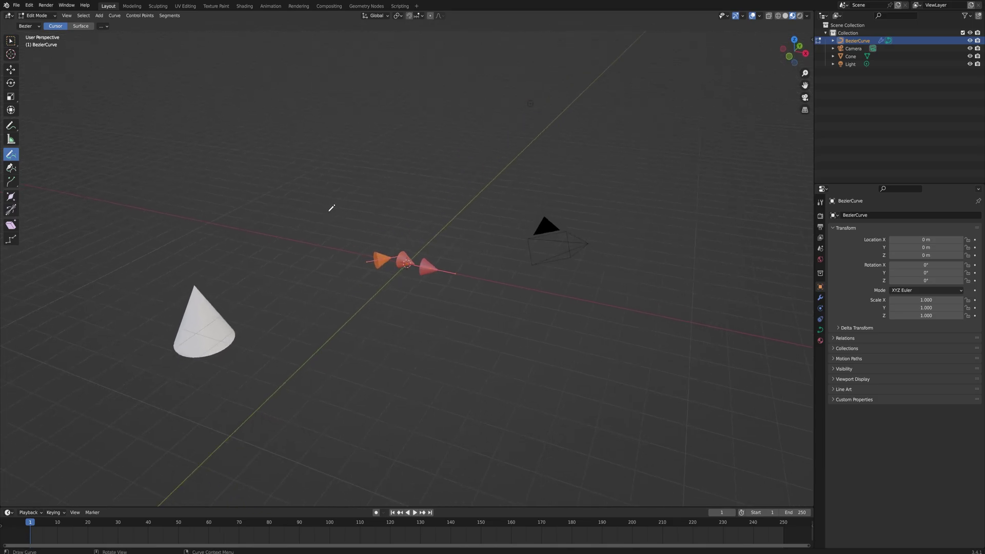
mouse_move(311, 229)
mouse_down()
mouse_move(345, 307)
mouse_move(492, 349)
mouse_move(641, 294)
mouse_move(618, 162)
mouse_move(578, 122)
mouse_up()
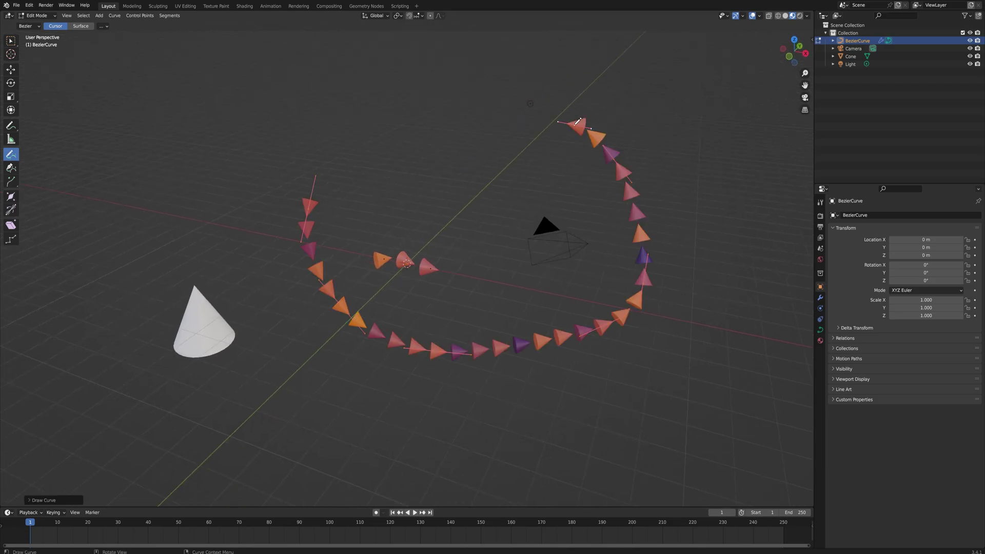
Draw two more freehand strokes, a branch and a curve across the bottom, each lined with coloured cones
mouse_move(398, 282)
middle_down()
mouse_move(433, 248)
mouse_move(454, 272)
mouse_move(446, 286)
middle_up()
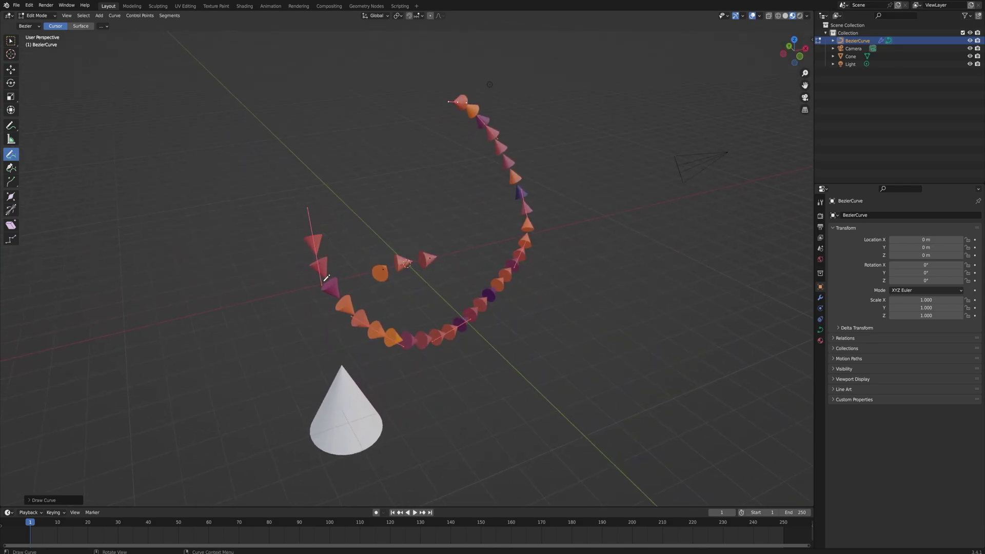
middle_drag(521, 227, 482, 225)
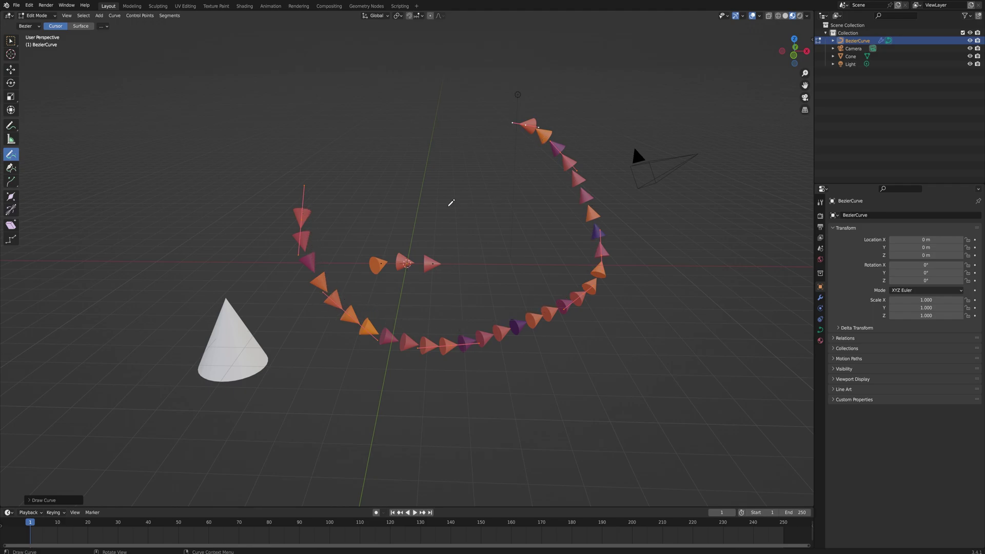
middle_drag(451, 203, 515, 222)
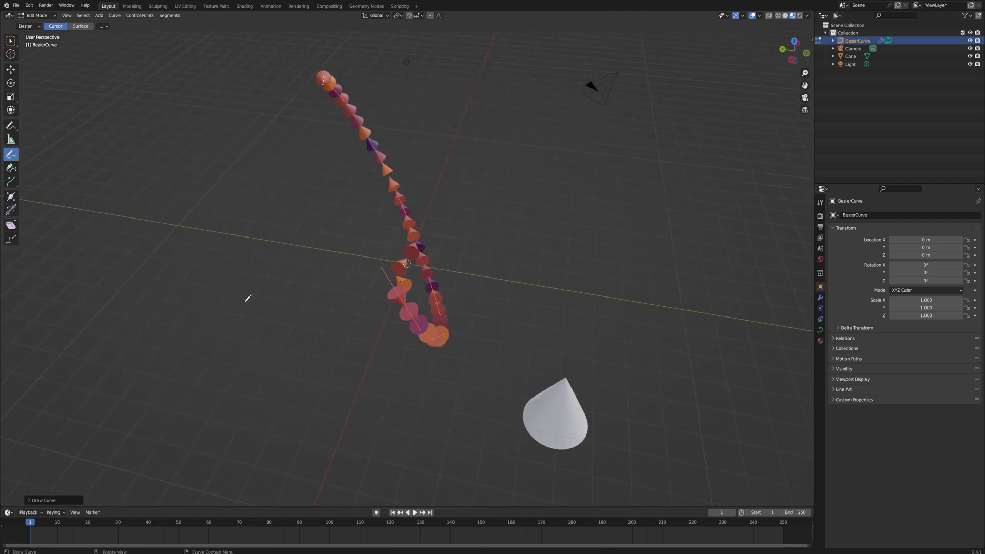
mouse_move(258, 281)
mouse_down()
mouse_move(397, 126)
mouse_move(542, 124)
mouse_move(564, 146)
mouse_up()
middle_drag(697, 273, 390, 369)
mouse_move(282, 321)
mouse_down()
mouse_move(280, 358)
mouse_move(661, 287)
mouse_move(631, 218)
mouse_up()
middle_drag(596, 226, 440, 303)
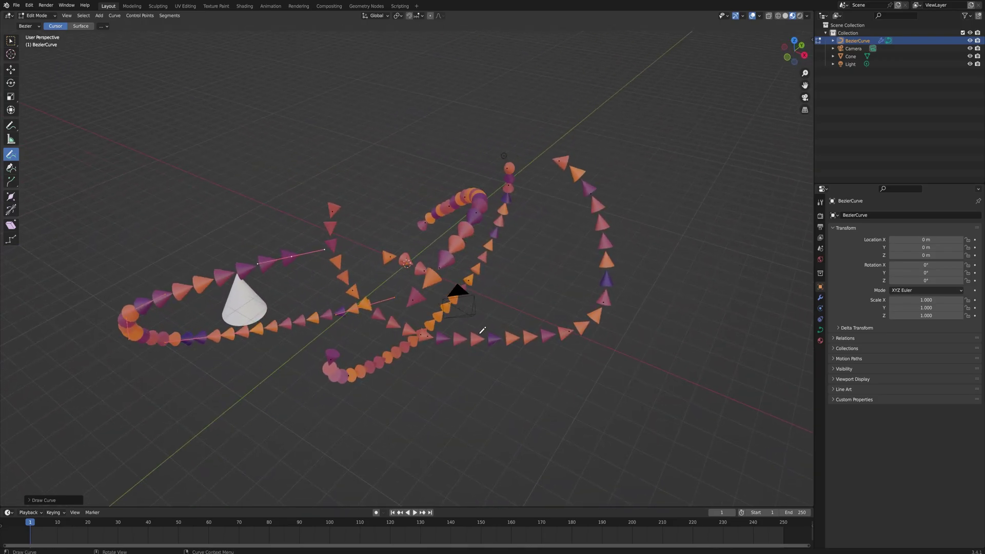
mouse_move(475, 338)
middle_down()
mouse_move(507, 319)
mouse_move(484, 333)
middle_up()
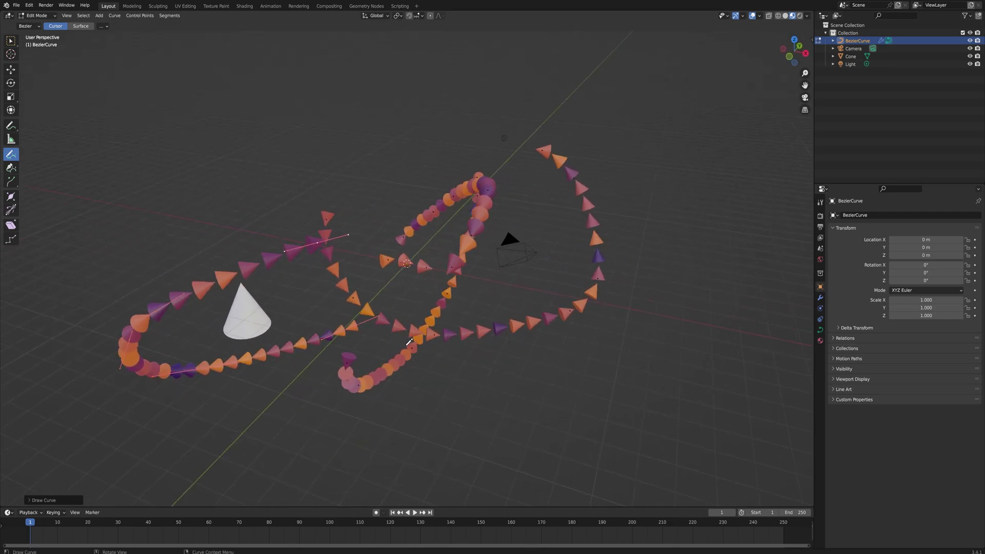
middle_drag(434, 341, 318, 291)
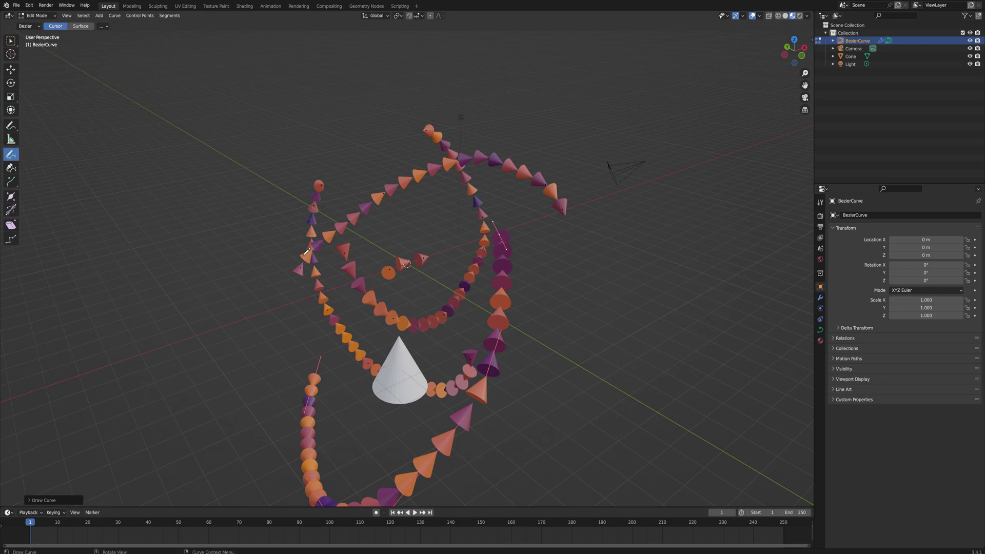
middle_drag(458, 263, 391, 255)
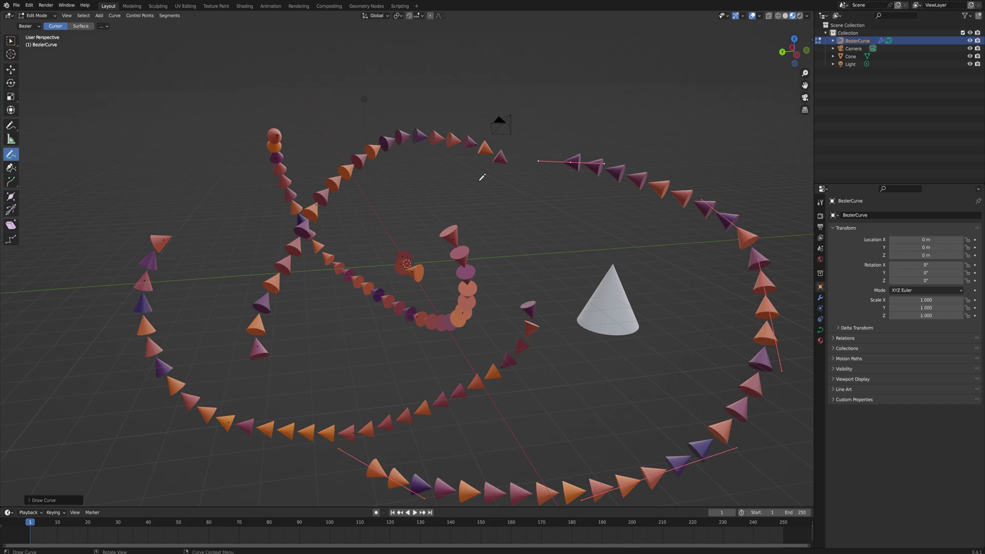
scroll(434, 193, down, 6)
mouse_move(434, 193)
middle_down()
mouse_move(445, 244)
mouse_move(328, 140)
middle_up()
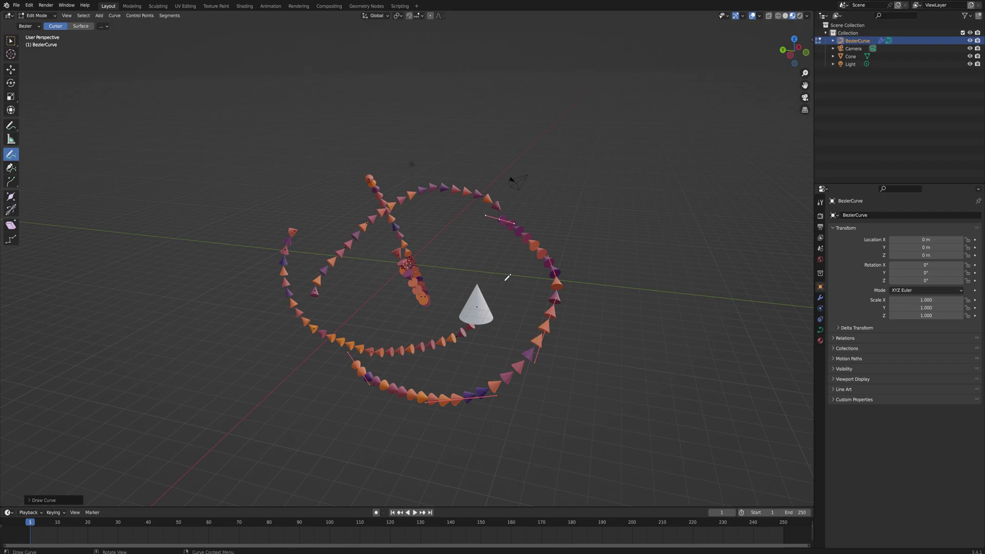